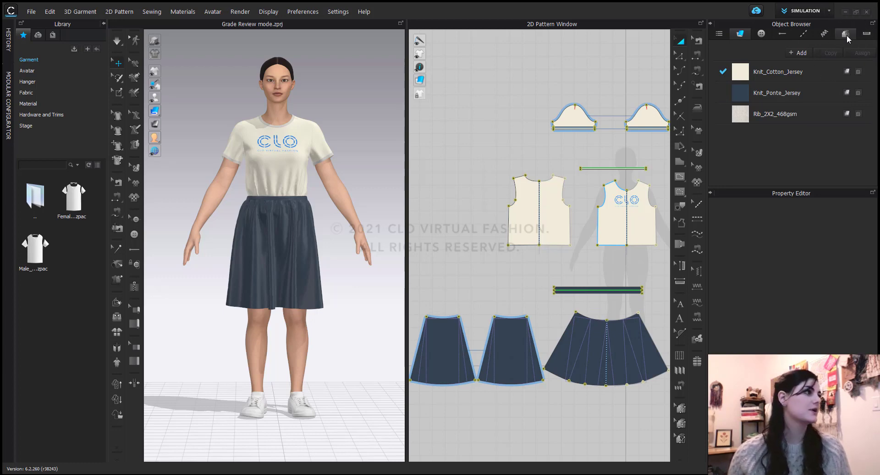
Open the garment's grading sizes and check the grading display option for the 2D patterns
{"action": "left_click", "coordinate": [846, 35]}
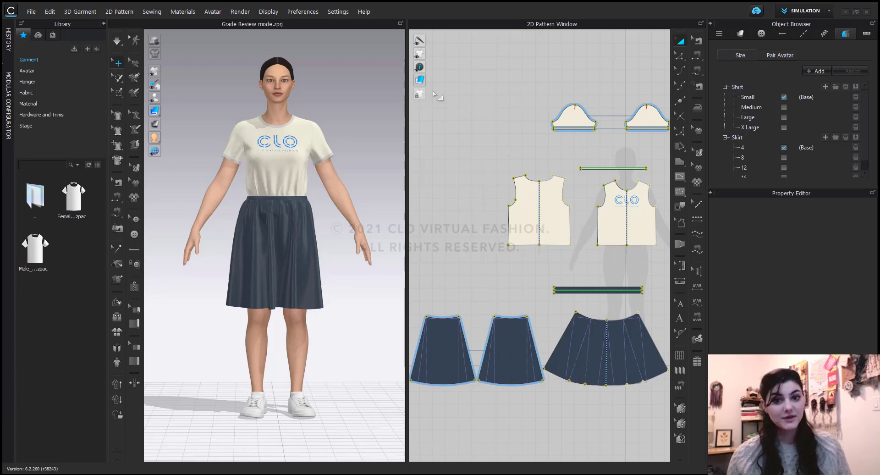
{"action": "mouse_move", "coordinate": [423, 57]}
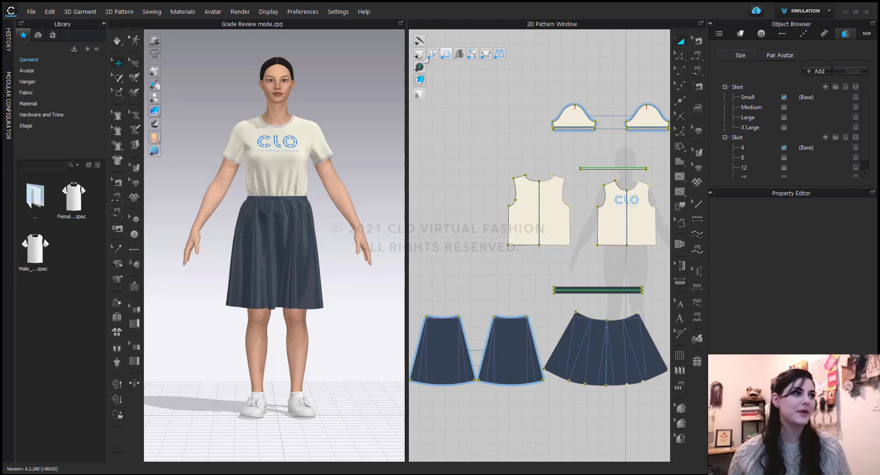
{"action": "left_click", "coordinate": [421, 53]}
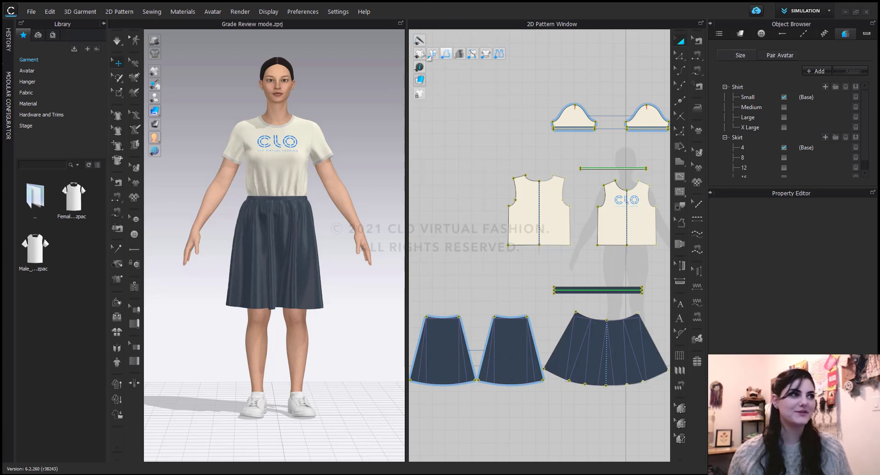
{"action": "left_click", "coordinate": [421, 52]}
{"action": "left_click", "coordinate": [460, 54]}
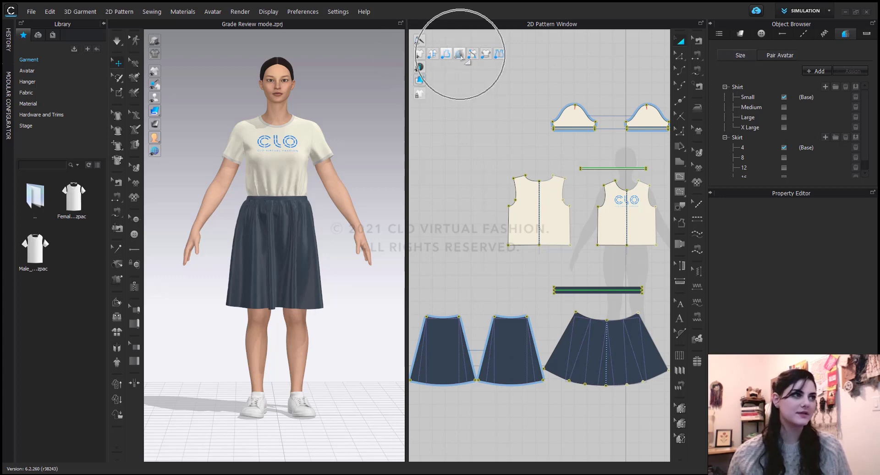
{"action": "left_click", "coordinate": [459, 54]}
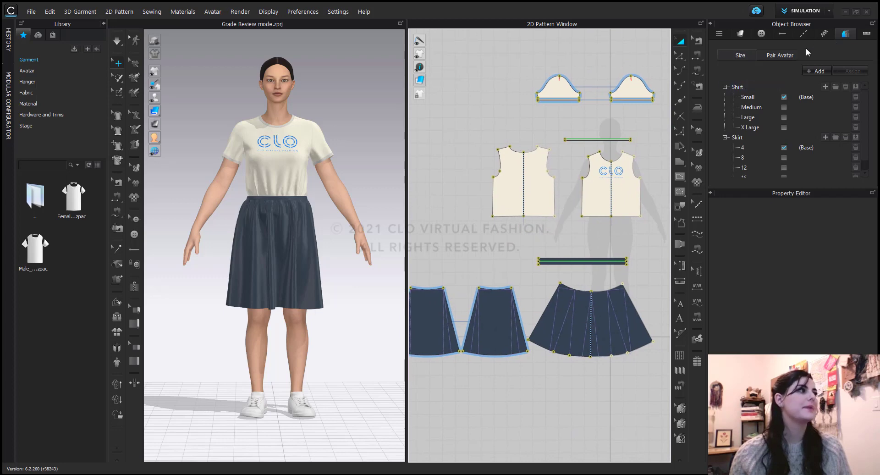
Open the avatar pairing list and update the size combinations for Small, Medium, Large and X Large
{"action": "left_click", "coordinate": [783, 58]}
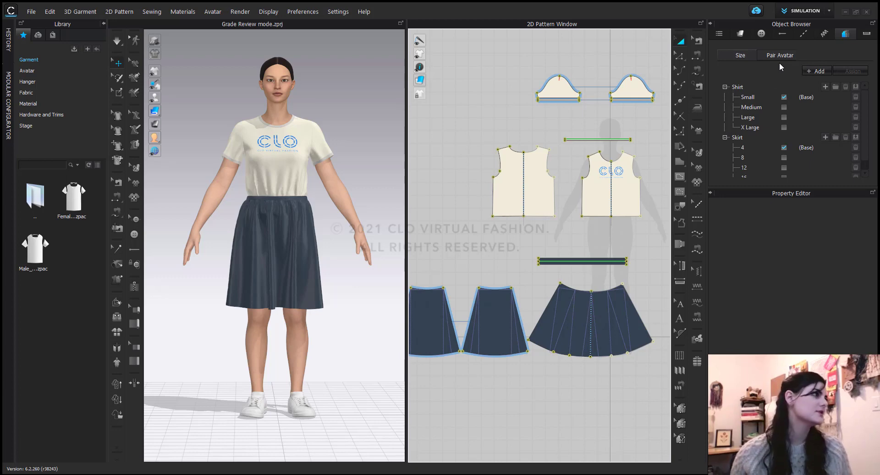
{"action": "left_click", "coordinate": [780, 54]}
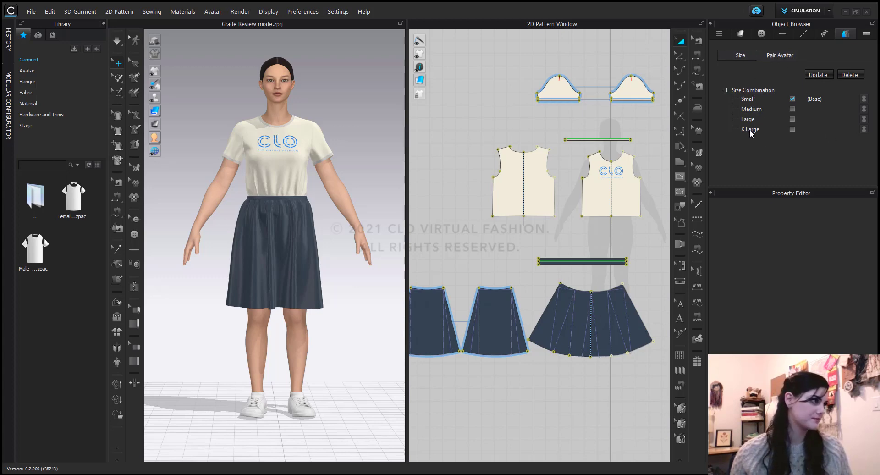
{"action": "left_click", "coordinate": [747, 56]}
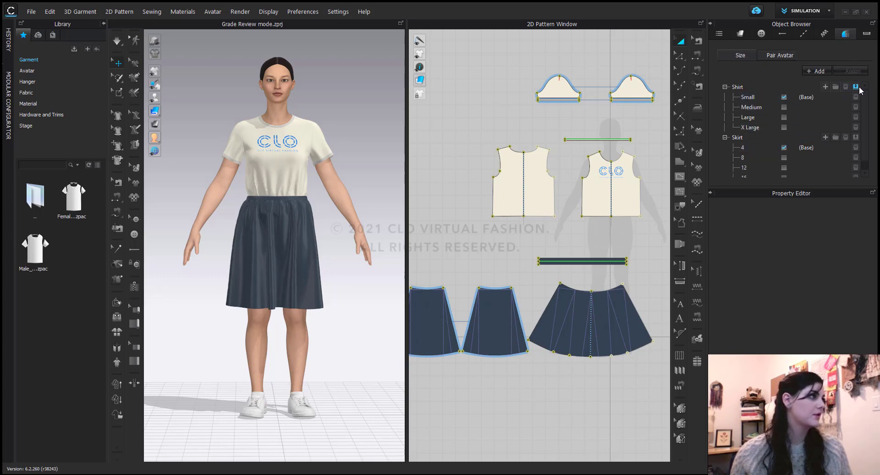
{"action": "left_click", "coordinate": [780, 56]}
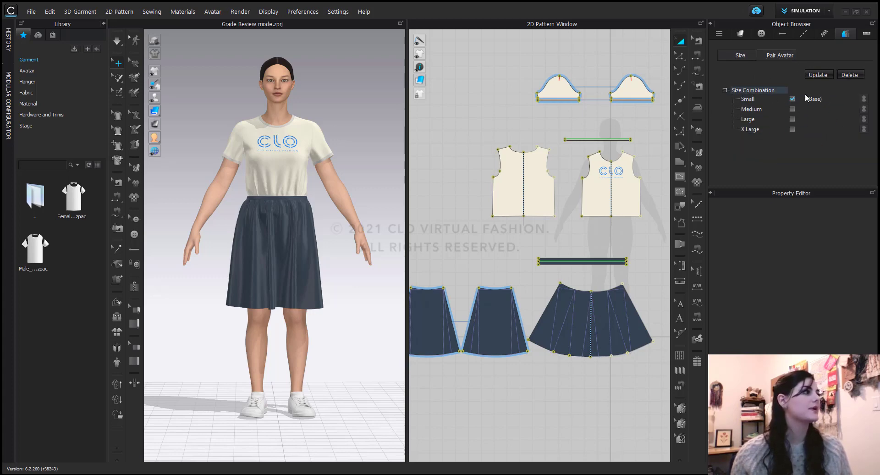
{"action": "left_click", "coordinate": [821, 76]}
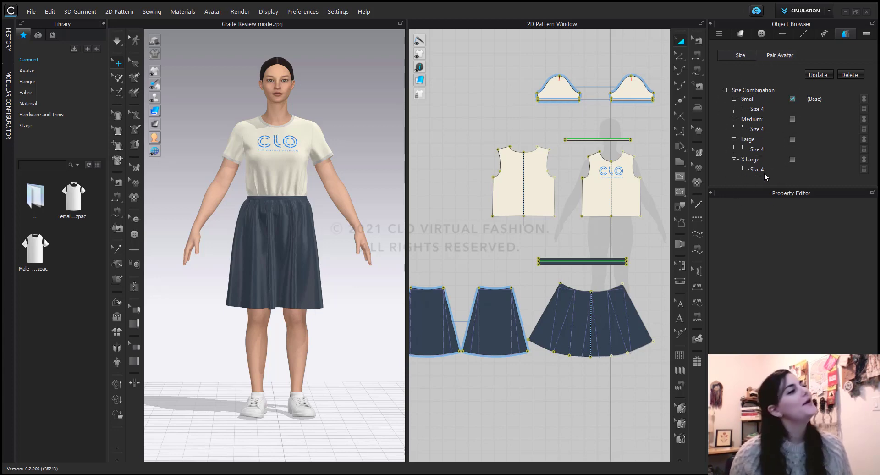
Pair the Small garment size with the Size 4 avatar file from the CLO 6 folder
{"action": "left_click", "coordinate": [760, 117]}
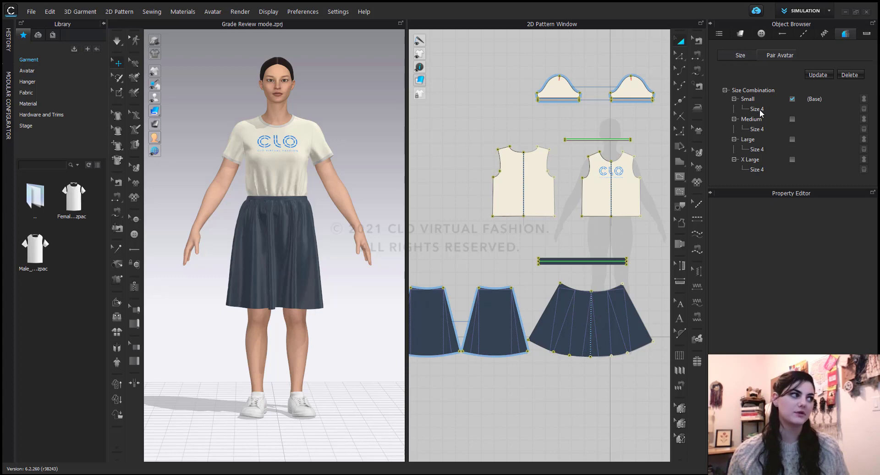
{"action": "left_click", "coordinate": [759, 110]}
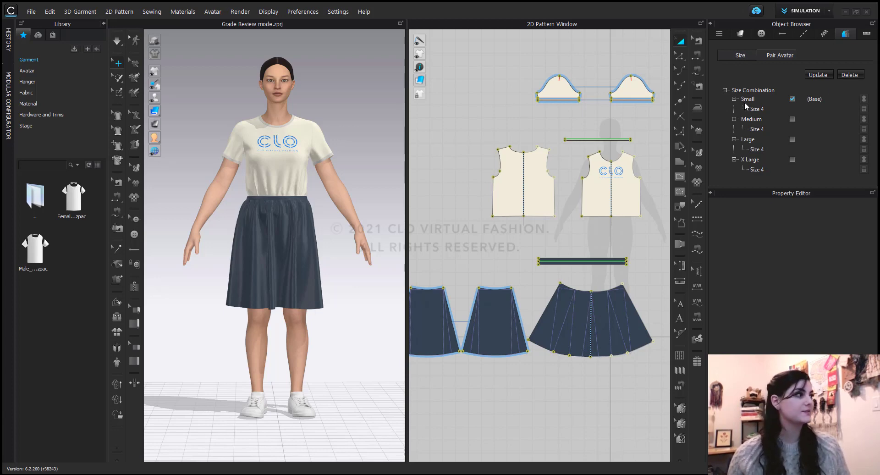
{"action": "left_click", "coordinate": [865, 99]}
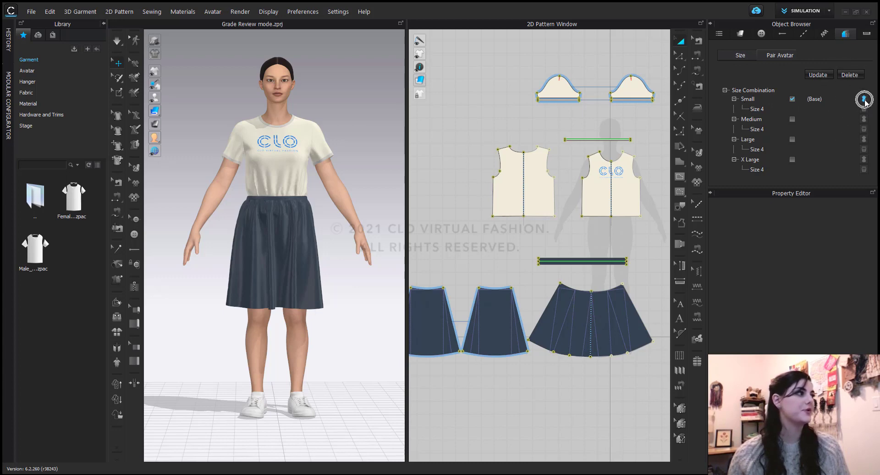
{"action": "left_click", "coordinate": [864, 99]}
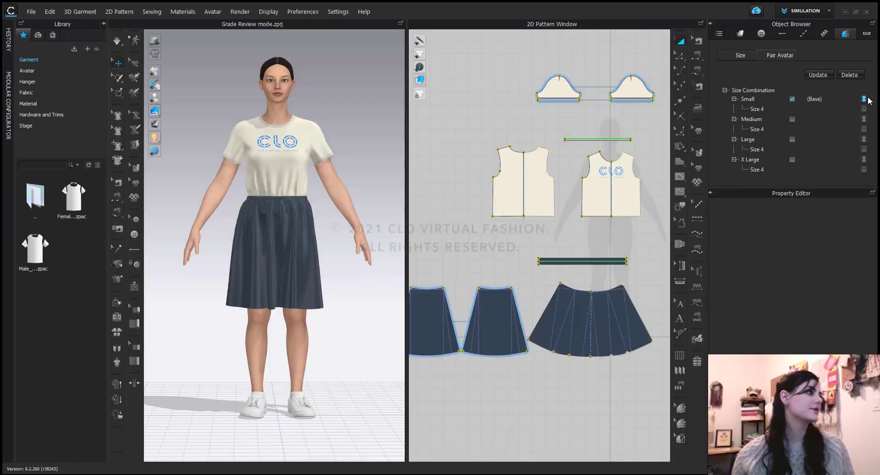
{"action": "left_click", "coordinate": [865, 99]}
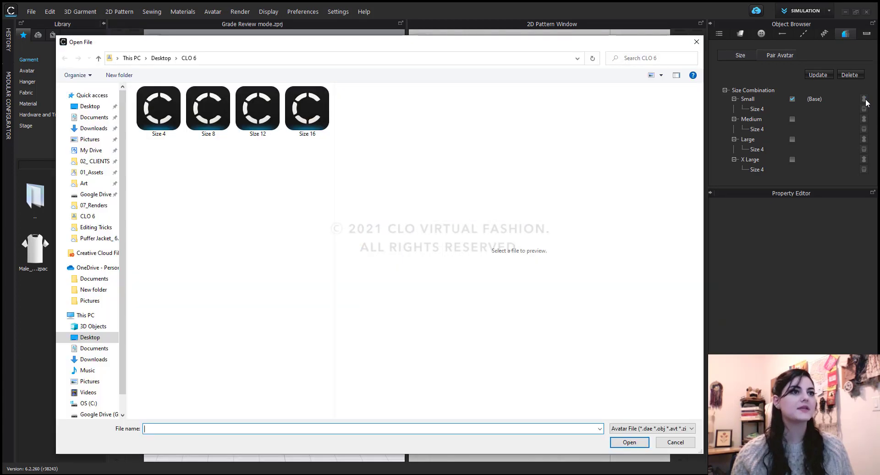
{"action": "left_click", "coordinate": [165, 111]}
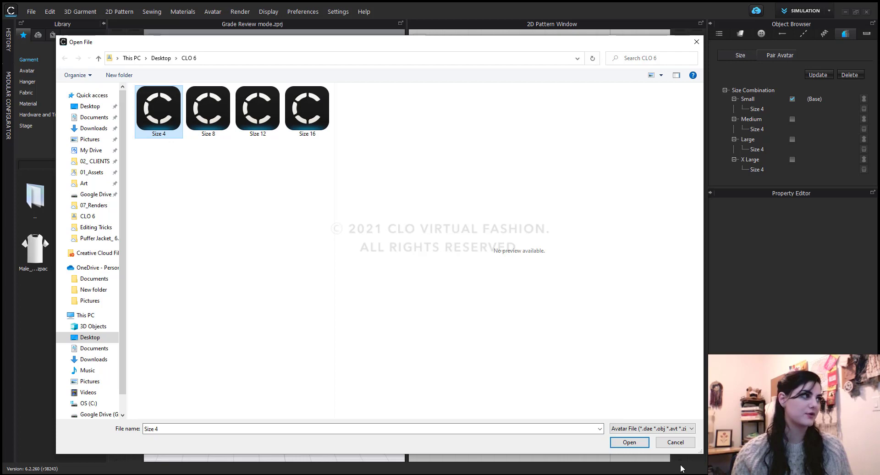
{"action": "left_click", "coordinate": [623, 447]}
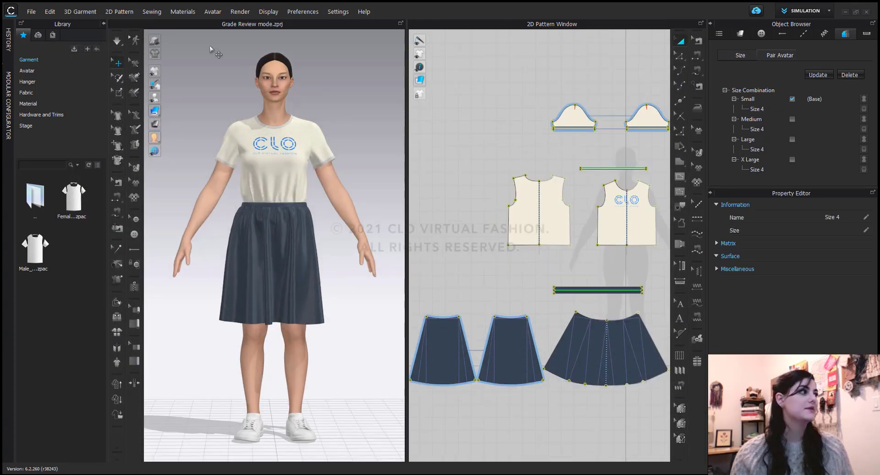
Simulate the Small garment briefly on the Size 4 avatar, stop the simulation and inspect the drape
{"action": "left_click", "coordinate": [117, 42]}
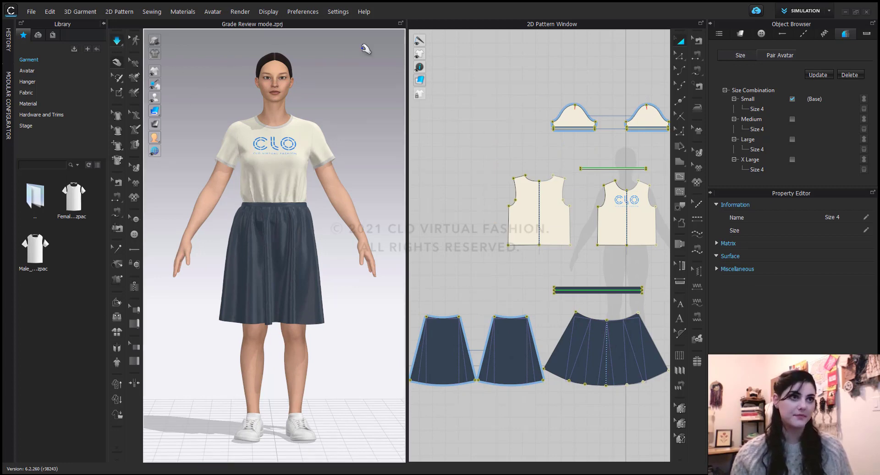
{"action": "left_click", "coordinate": [118, 43]}
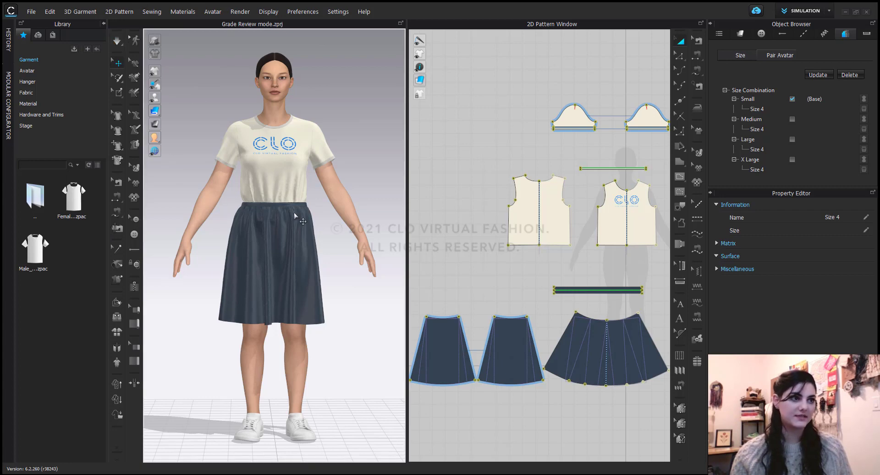
{"action": "left_click", "coordinate": [341, 218]}
{"action": "mouse_move", "coordinate": [341, 218]}
{"action": "right_mouse_down"}
{"action": "mouse_move", "coordinate": [376, 220]}
{"action": "mouse_move", "coordinate": [338, 222]}
{"action": "right_mouse_up"}
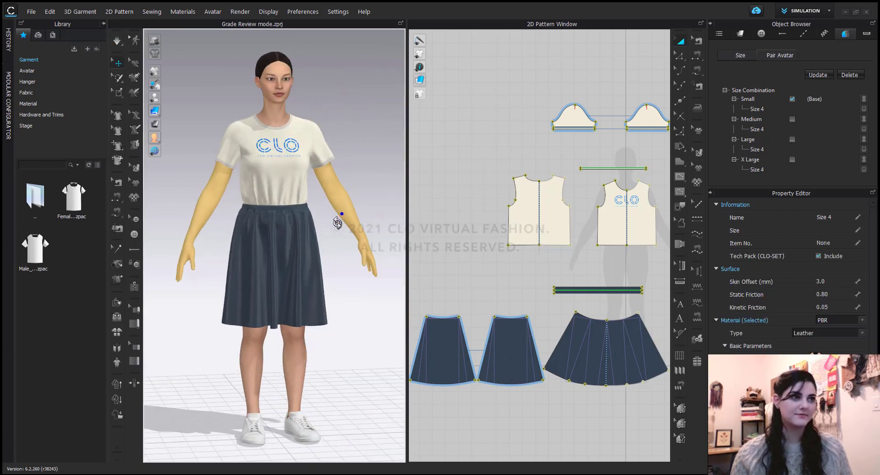
{"action": "left_click", "coordinate": [353, 168]}
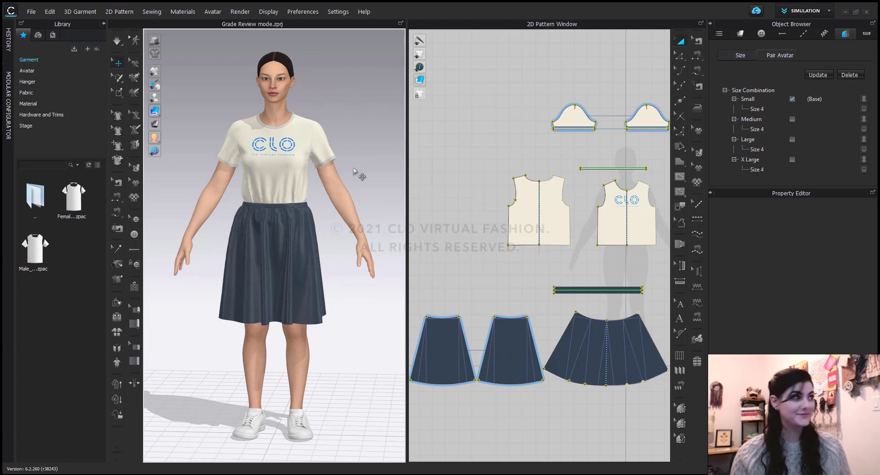
Switch the garment to Medium and pair that size with the Size 8 avatar file
{"action": "left_click", "coordinate": [793, 119]}
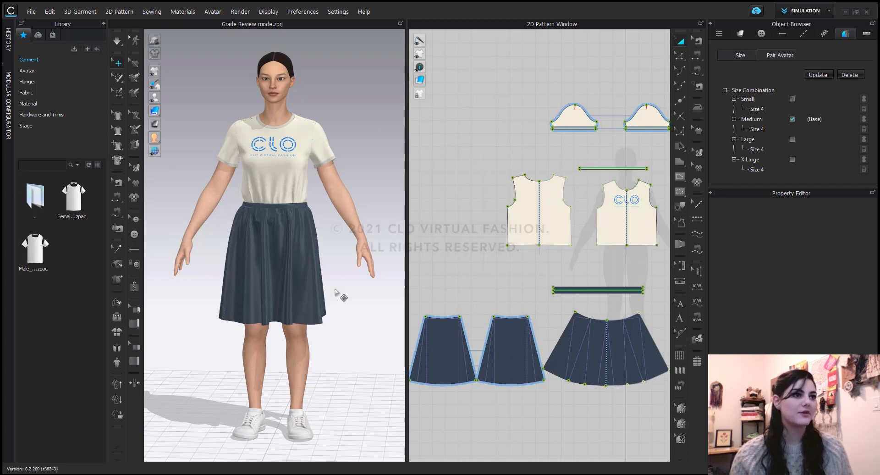
{"action": "scroll", "coordinate": [249, 167], "scroll_direction": "up", "scroll_amount": 5}
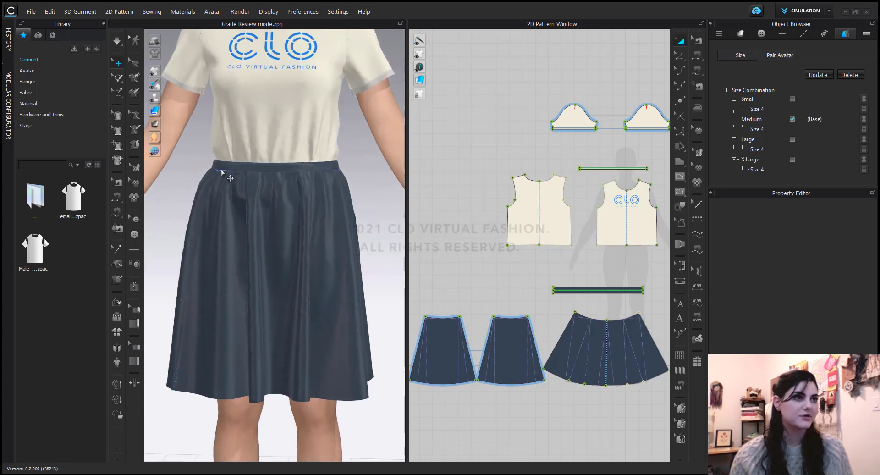
{"action": "scroll", "coordinate": [230, 177], "scroll_direction": "down", "scroll_amount": 5}
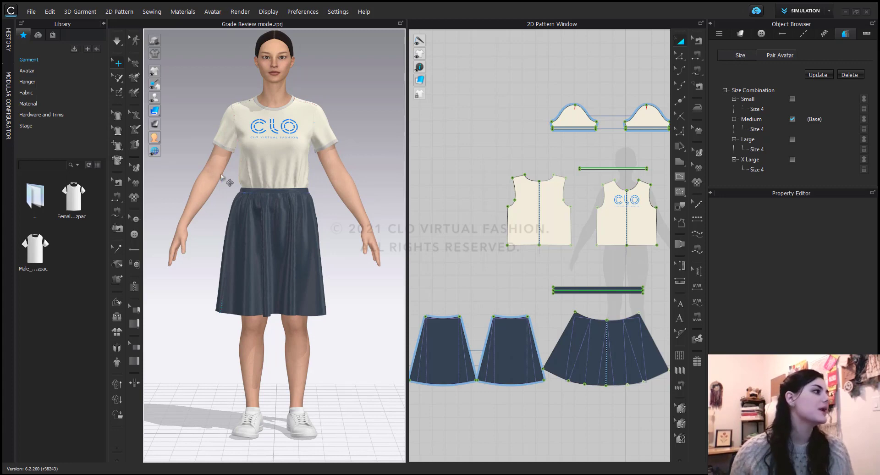
{"action": "left_click", "coordinate": [864, 120]}
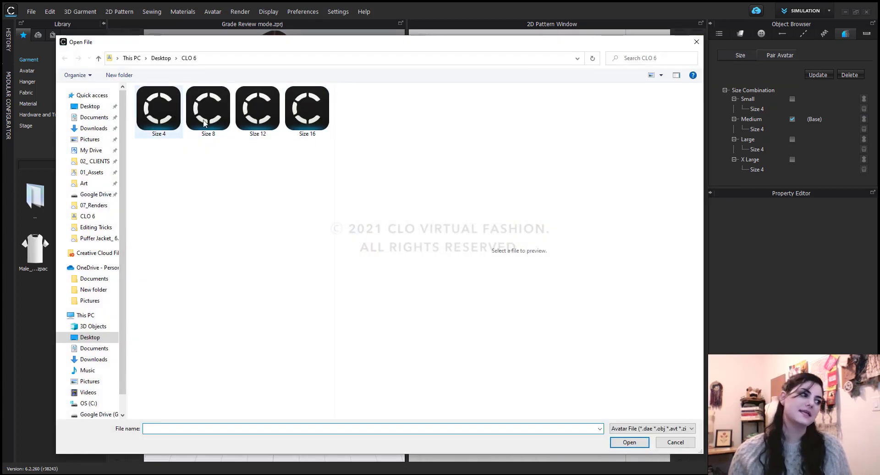
{"action": "left_click", "coordinate": [212, 121]}
{"action": "left_click", "coordinate": [630, 442]}
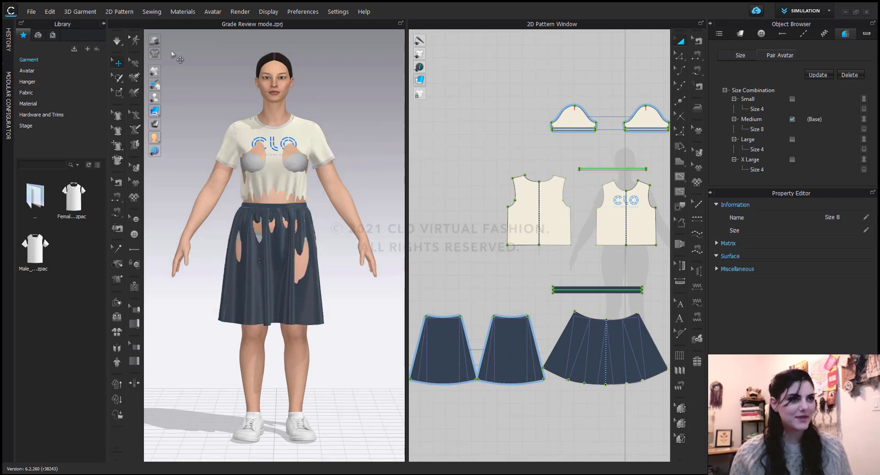
Simulate the Medium garment until it settles on the Size 8 avatar, and stop the simulation
{"action": "left_click", "coordinate": [116, 42]}
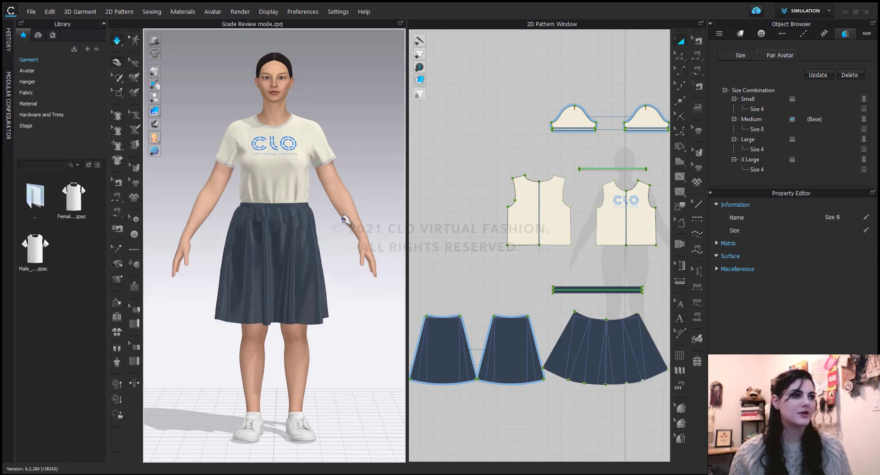
{"action": "mouse_move", "coordinate": [333, 213]}
{"action": "right_mouse_down"}
{"action": "mouse_move", "coordinate": [448, 229]}
{"action": "mouse_move", "coordinate": [472, 213]}
{"action": "mouse_move", "coordinate": [327, 213]}
{"action": "right_mouse_up"}
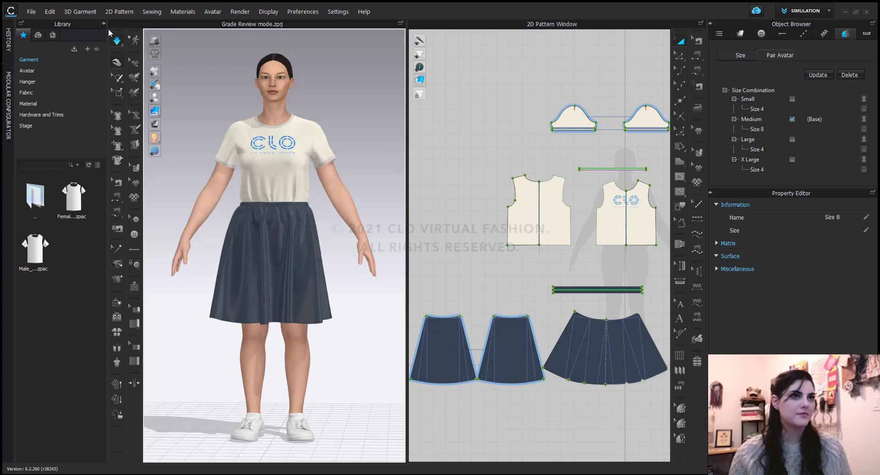
{"action": "key", "text": "space"}
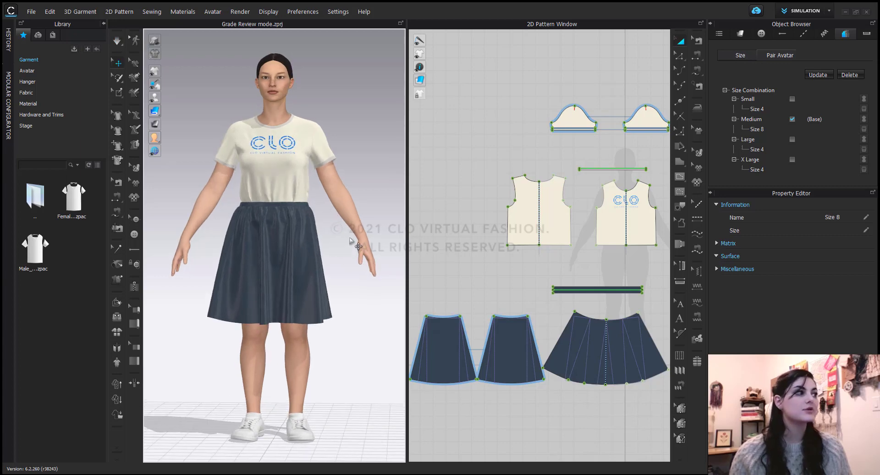
Switch the garment to Large and pair that size with the Size 12 avatar file
{"action": "left_click", "coordinate": [793, 139]}
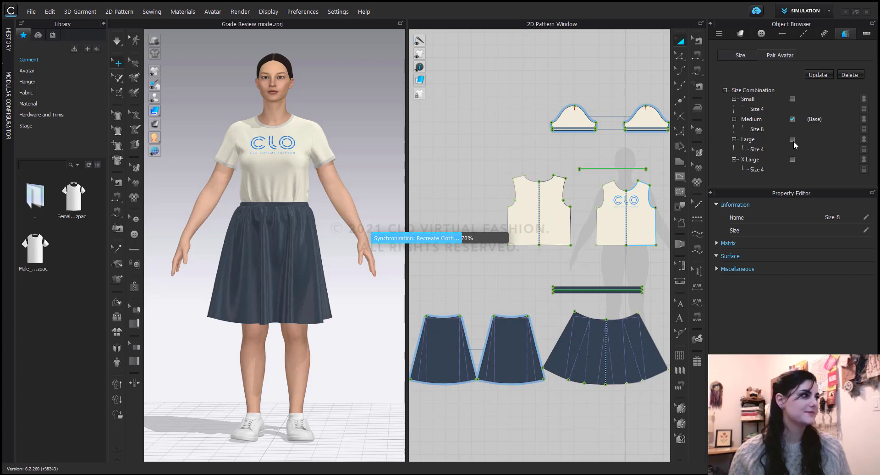
{"action": "left_click", "coordinate": [864, 139]}
{"action": "left_click", "coordinate": [258, 110]}
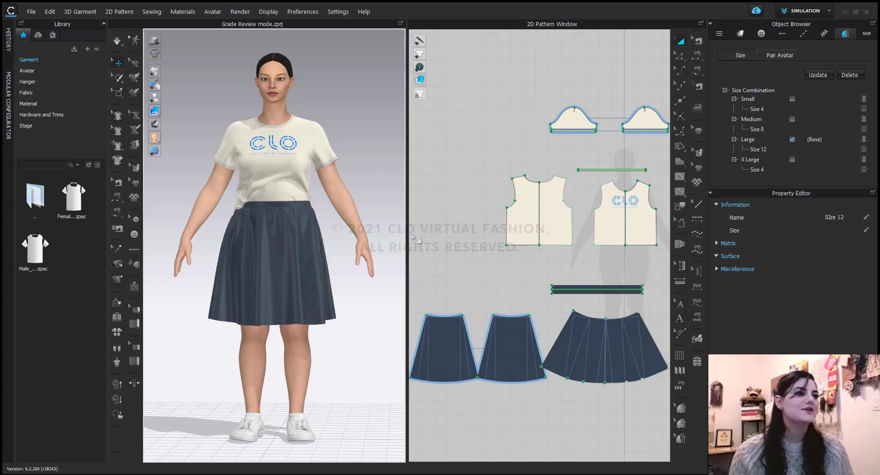
Set the simulation layer of all the skirt pieces and the waistband to 1
{"action": "mouse_move", "coordinate": [365, 214]}
{"action": "right_mouse_down"}
{"action": "mouse_move", "coordinate": [560, 210]}
{"action": "mouse_move", "coordinate": [366, 211]}
{"action": "right_mouse_up"}
{"action": "scroll", "coordinate": [367, 214], "scroll_direction": "down", "scroll_amount": 3}
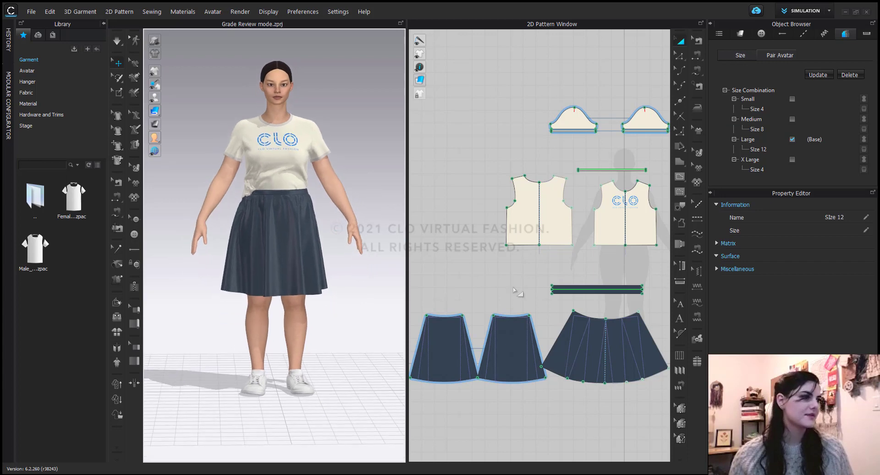
{"action": "left_click", "coordinate": [494, 298]}
{"action": "scroll", "coordinate": [494, 299], "scroll_direction": "down", "scroll_amount": 3}
{"action": "left_click_drag", "start_coordinate": [633, 270], "coordinate": [420, 424]}
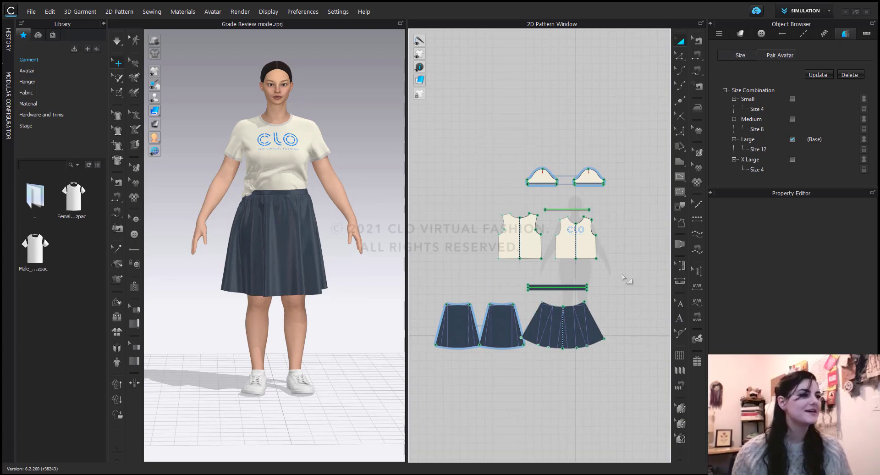
{"action": "left_click_drag", "start_coordinate": [621, 274], "coordinate": [423, 389]}
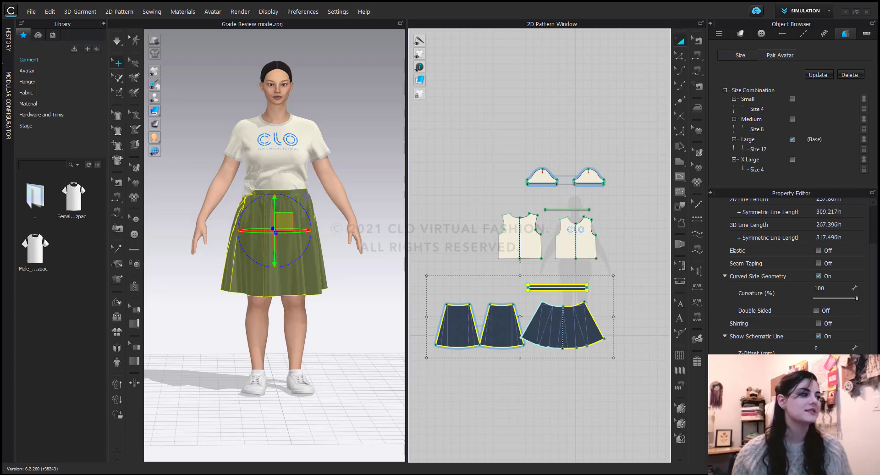
{"action": "left_click", "coordinate": [830, 397]}
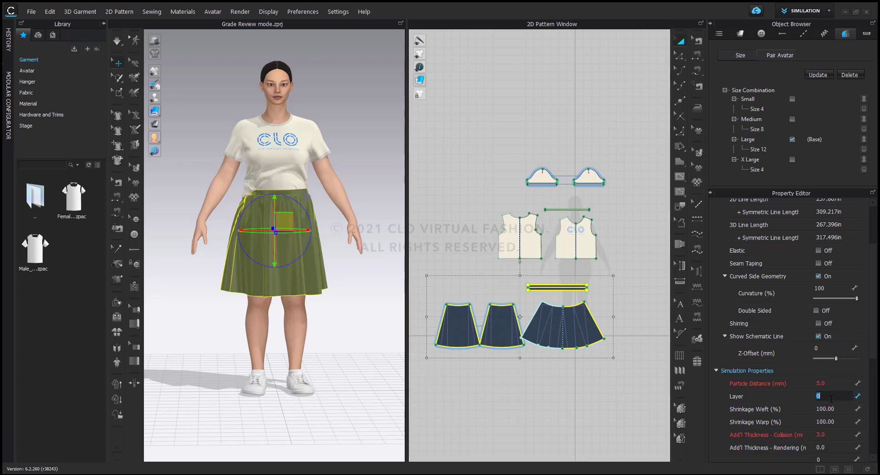
{"action": "left_click", "coordinate": [490, 122]}
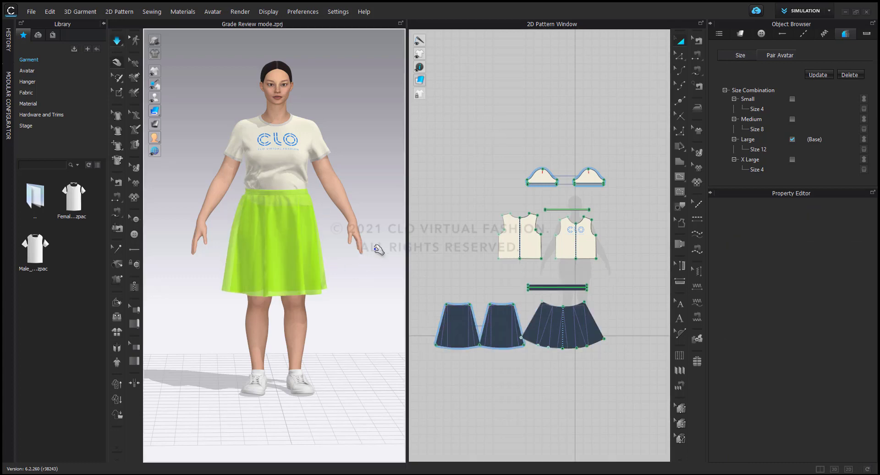
Simulate the Large outfit on the Size 12 avatar until the shirt tucks under the skirt waistband, and stop the simulation
{"action": "left_click", "coordinate": [260, 187]}
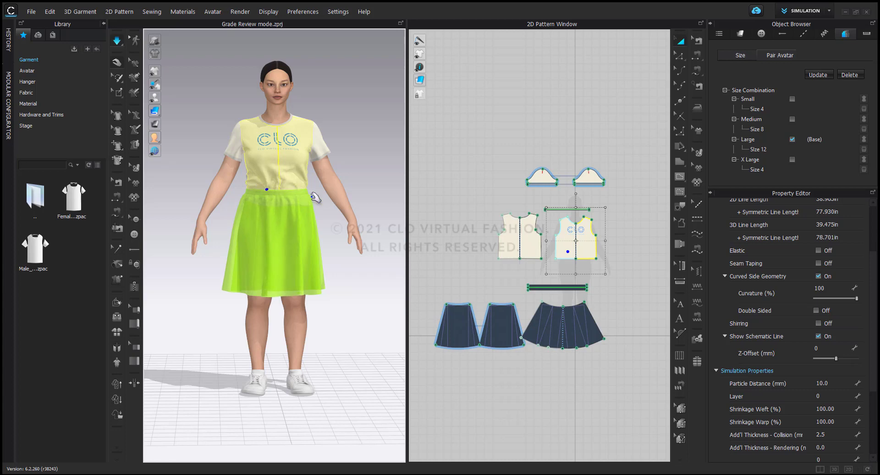
{"action": "left_click", "coordinate": [343, 214]}
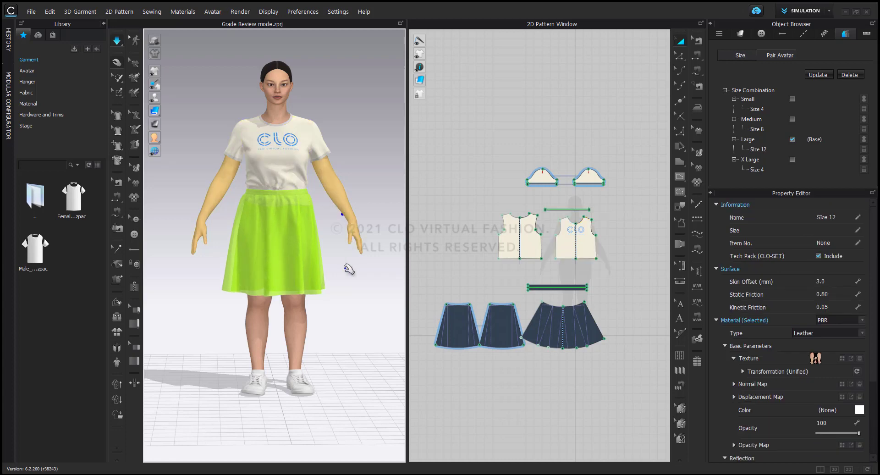
{"action": "left_click", "coordinate": [362, 288]}
Return the simulation layer of the skirt pieces and waistband to 0
{"action": "left_click_drag", "start_coordinate": [627, 272], "coordinate": [422, 375]}
{"action": "left_click", "coordinate": [825, 396]}
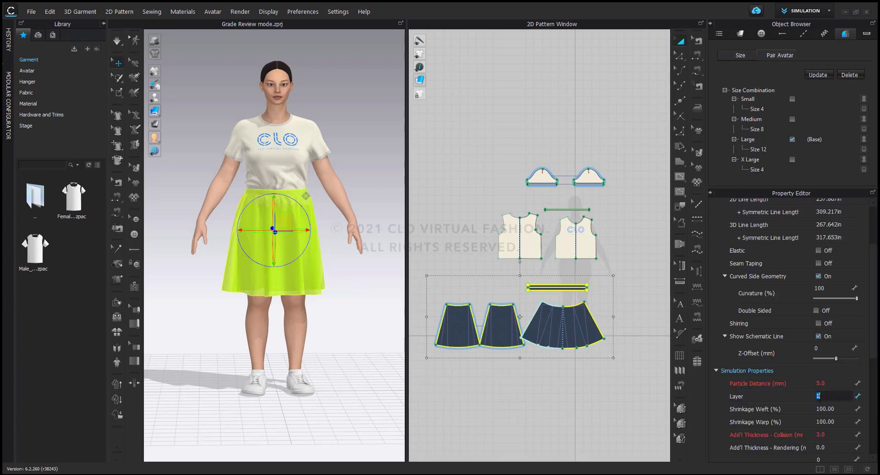
{"action": "type", "text": "0"}
{"action": "left_click", "coordinate": [353, 283]}
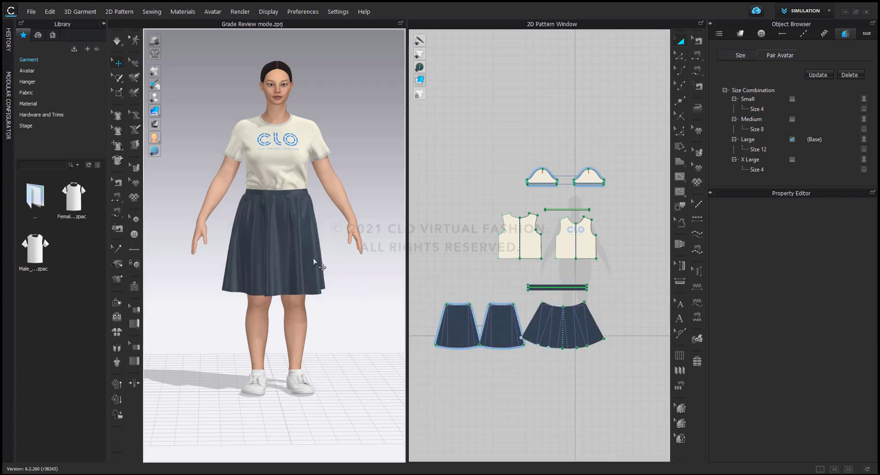
Simulate the Large outfit briefly with the shirt tucked in, and stop the simulation
{"action": "scroll", "coordinate": [353, 283], "scroll_direction": "up", "scroll_amount": 2}
{"action": "key", "text": "q"}
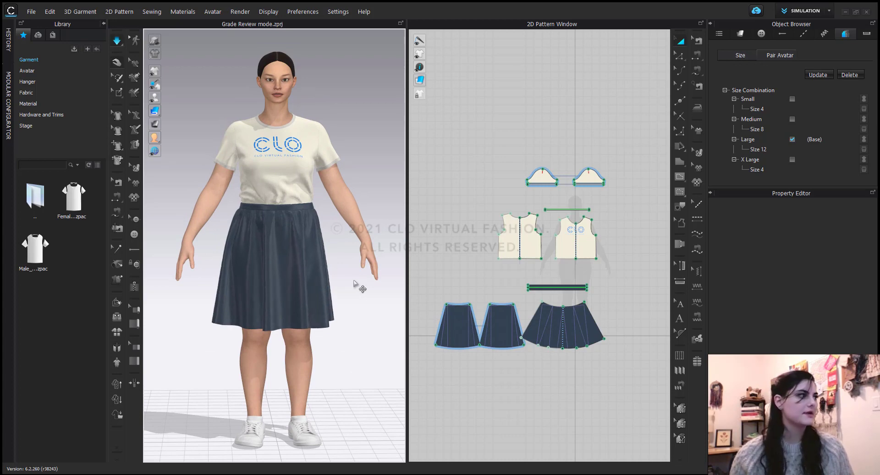
{"action": "key", "text": "w"}
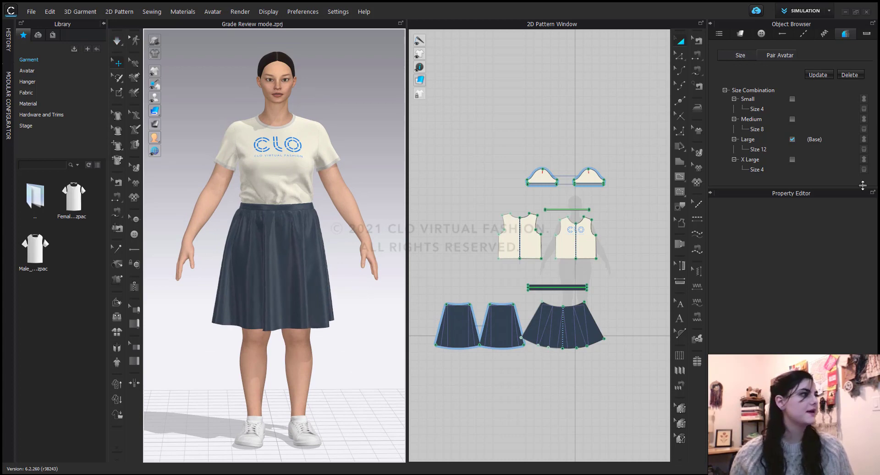
Pair the X Large garment size with the Size 16 avatar file
{"action": "left_click", "coordinate": [864, 160]}
{"action": "left_click", "coordinate": [309, 112]}
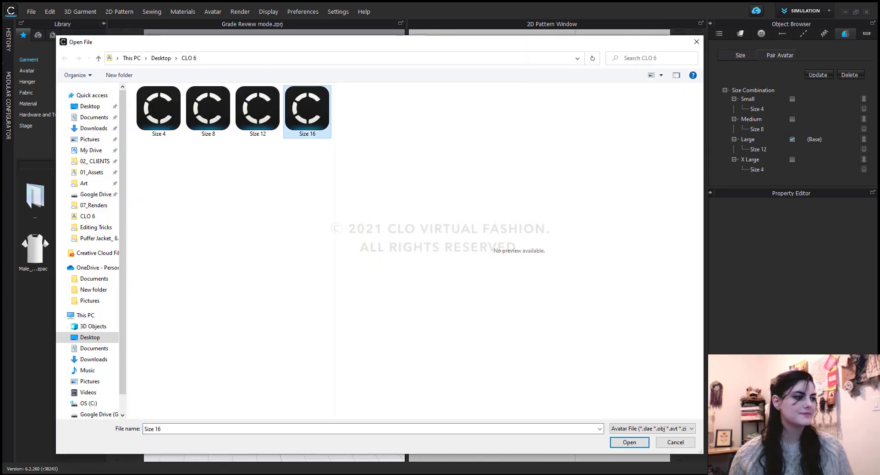
{"action": "left_click", "coordinate": [629, 442]}
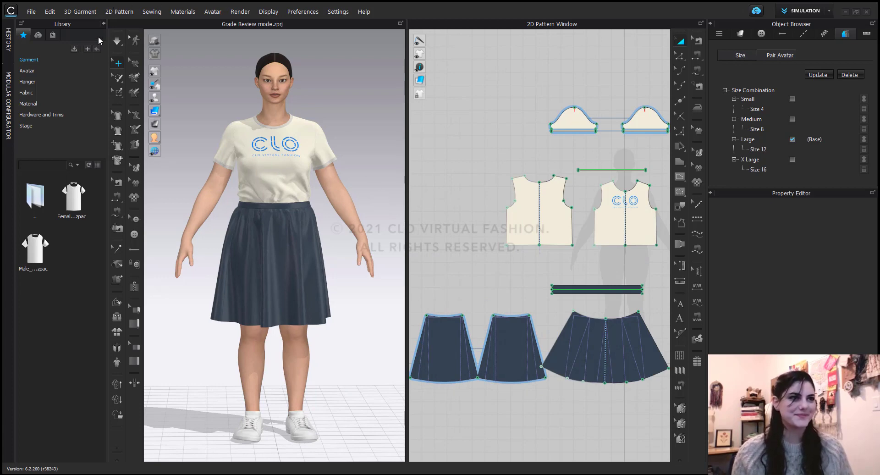
Switch the garment to X Large, simulate it until it settles on the Size 16 avatar, and stop the simulation
{"action": "left_click", "coordinate": [118, 43]}
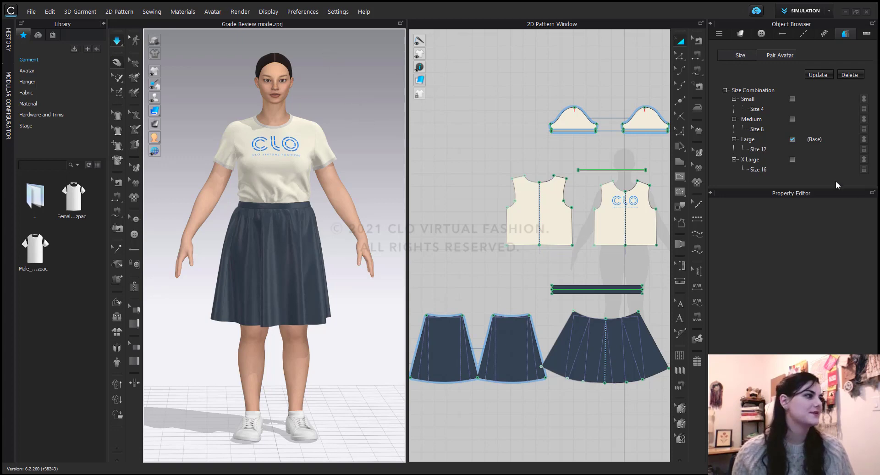
{"action": "left_click", "coordinate": [792, 159]}
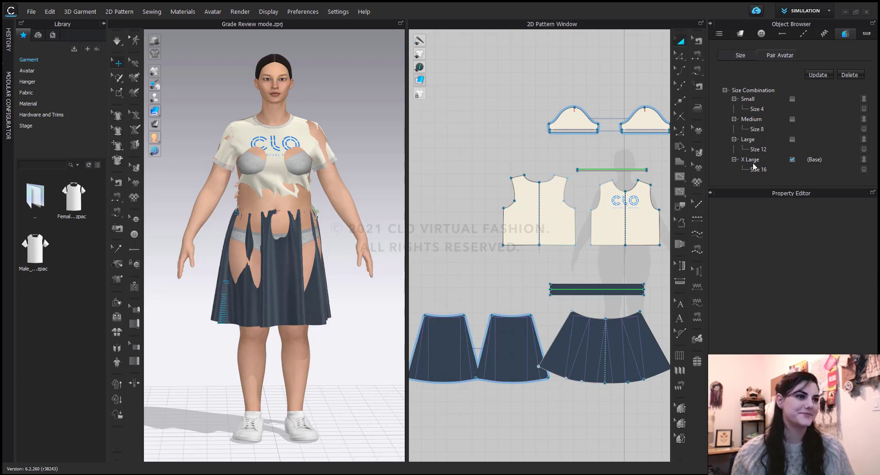
{"action": "key", "text": "space"}
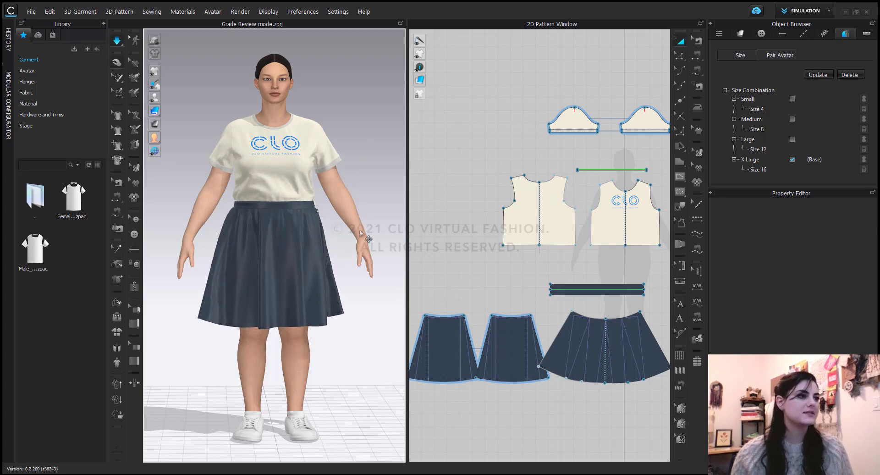
{"action": "key", "text": "space"}
Raise the simulation layer of the X Large skirt pieces above the shirt and simulate the outfit to check the tuck
{"action": "scroll", "coordinate": [467, 289], "scroll_direction": "down", "scroll_amount": 3}
{"action": "left_click_drag", "start_coordinate": [422, 252], "coordinate": [635, 364]}
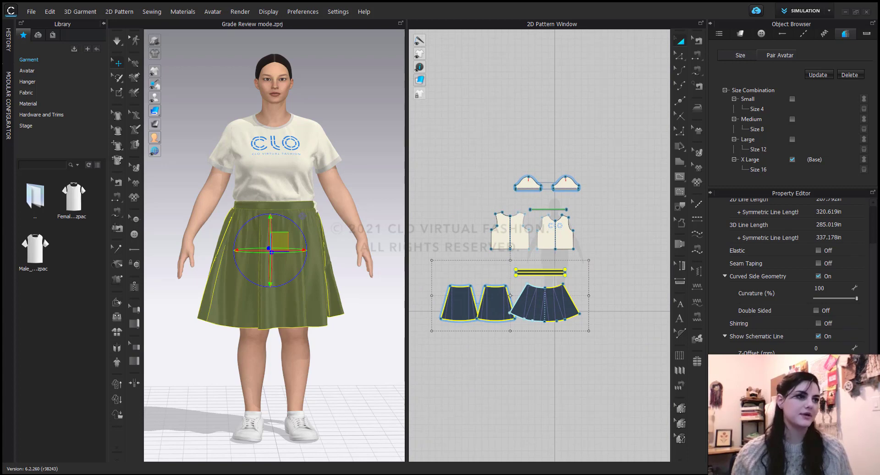
{"action": "left_click", "coordinate": [453, 415]}
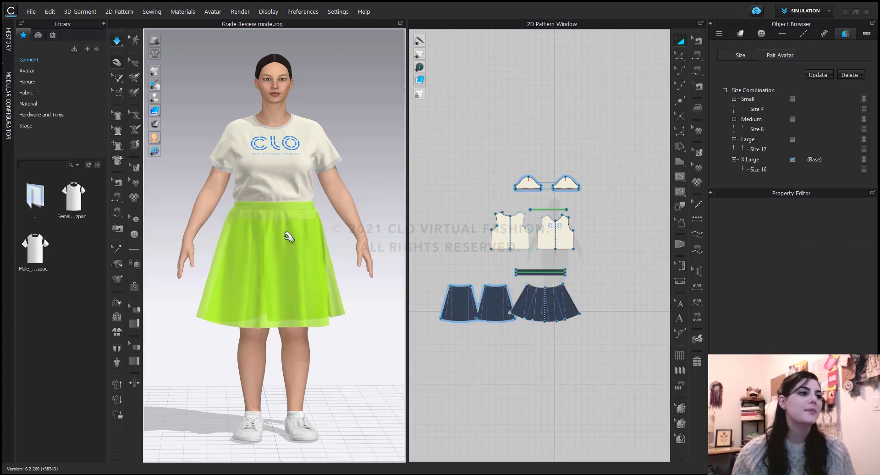
{"action": "mouse_move", "coordinate": [335, 232]}
{"action": "right_mouse_down"}
{"action": "mouse_move", "coordinate": [536, 229]}
{"action": "mouse_move", "coordinate": [324, 249]}
{"action": "mouse_move", "coordinate": [338, 239]}
{"action": "mouse_move", "coordinate": [324, 233]}
{"action": "right_mouse_up"}
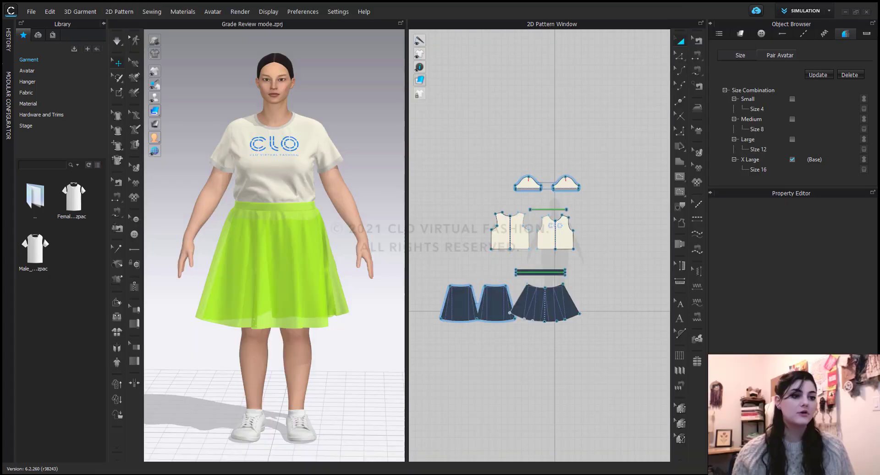
Switch to the A02_Grade Review_ Mode.zprj project and show its garment size and avatar combinations
{"action": "mouse_move", "coordinate": [204, 436]}
{"action": "left_click", "coordinate": [175, 456]}
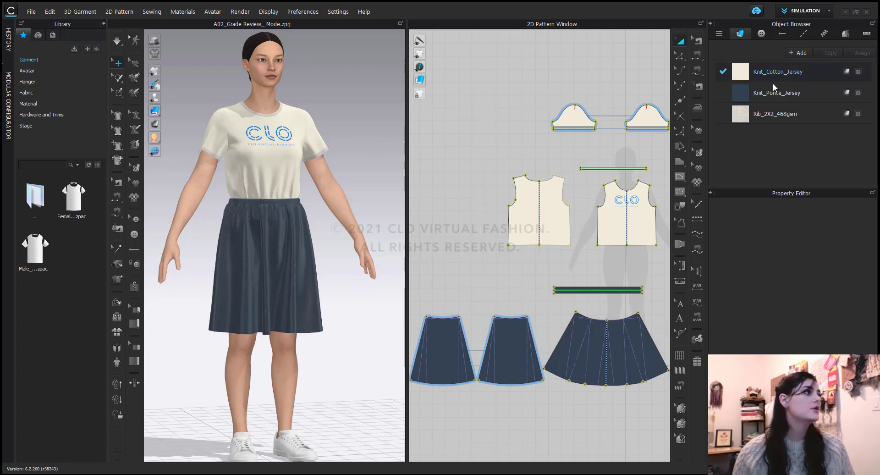
{"action": "left_click", "coordinate": [843, 37]}
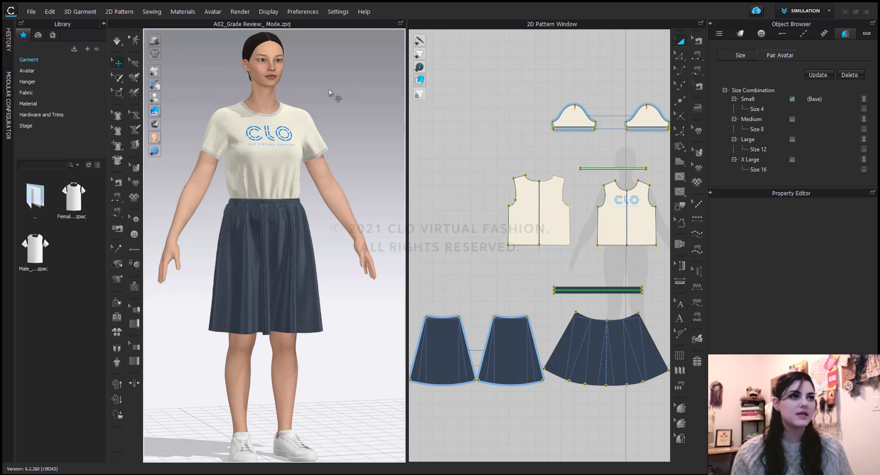
Simulate the Small garment, and switch to Medium and simulate it on the Size 8 avatar
{"action": "left_click", "coordinate": [116, 42]}
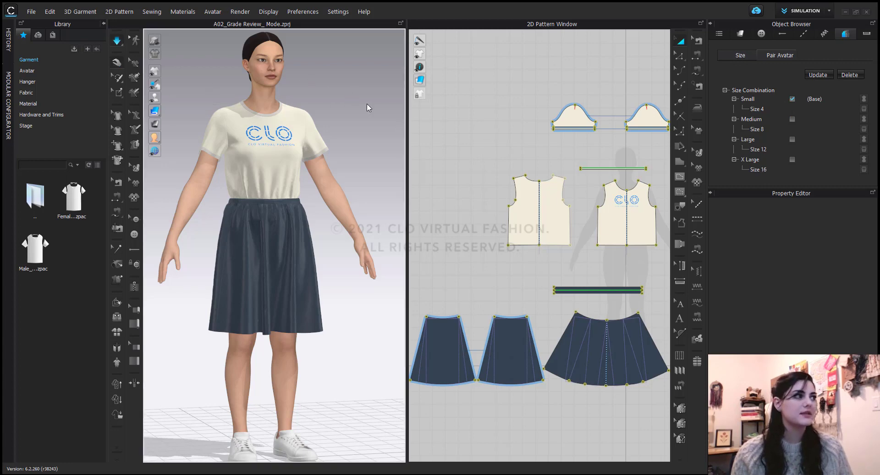
{"action": "left_click", "coordinate": [792, 119]}
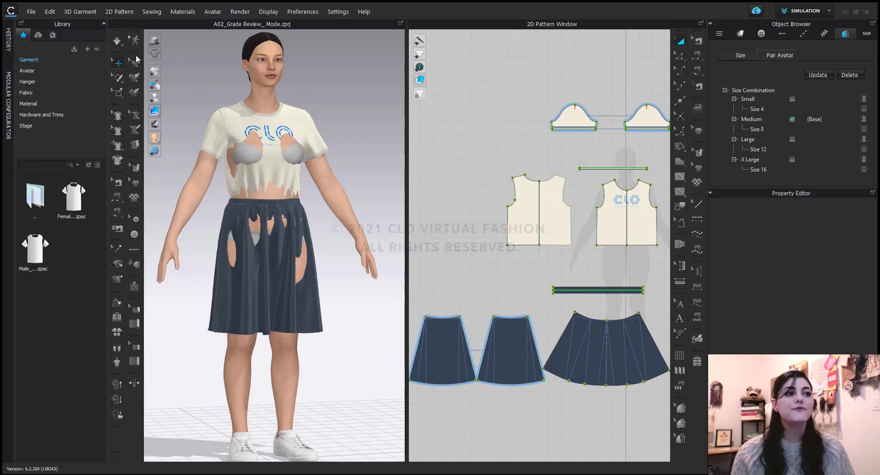
{"action": "left_click", "coordinate": [118, 41]}
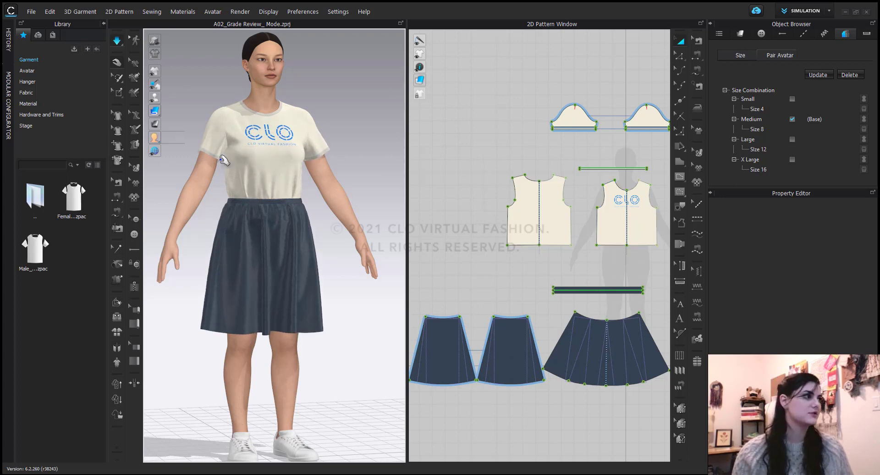
Switch the garment to Large, simulate it on the Size 12 avatar, and stop the simulation
{"action": "left_click", "coordinate": [792, 140]}
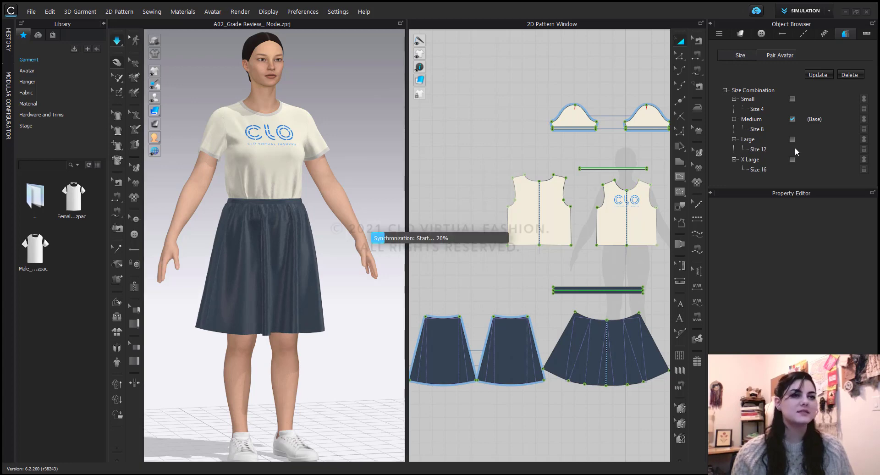
{"action": "left_click", "coordinate": [118, 42]}
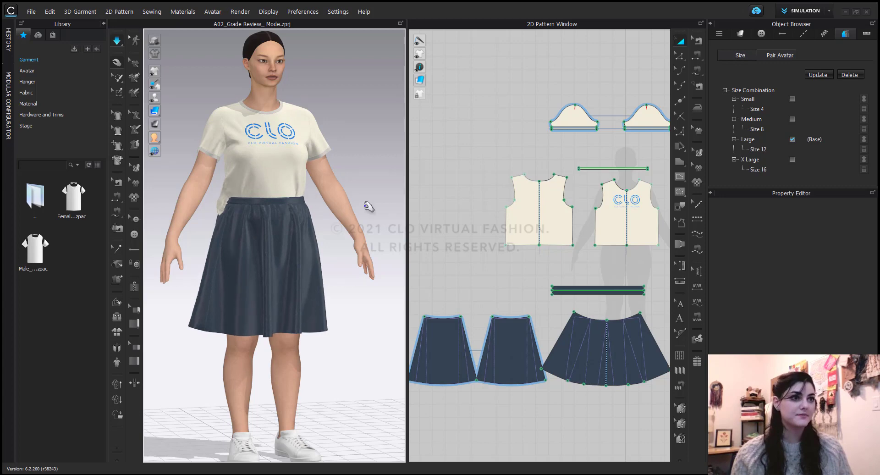
{"action": "key", "text": "space"}
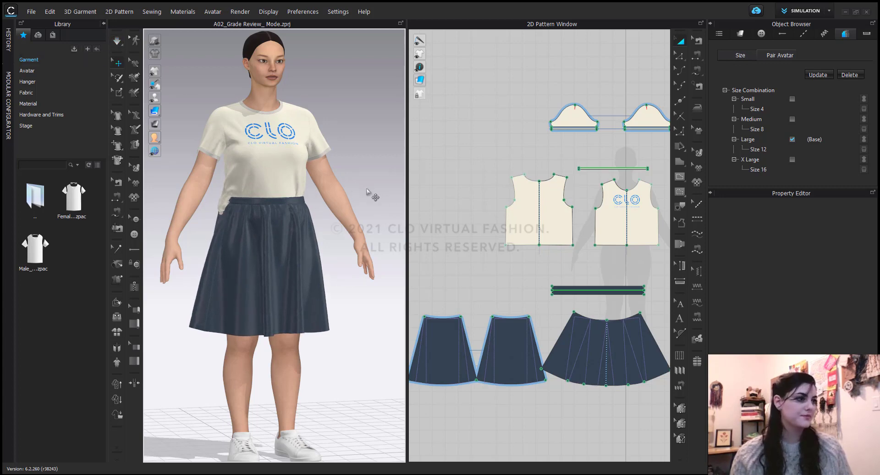
Raise the simulation layer of the Large skirt pieces above the shirt, simulate until the shirt tucks in, and stop the simulation
{"action": "scroll", "coordinate": [496, 287], "scroll_direction": "down", "scroll_amount": 3}
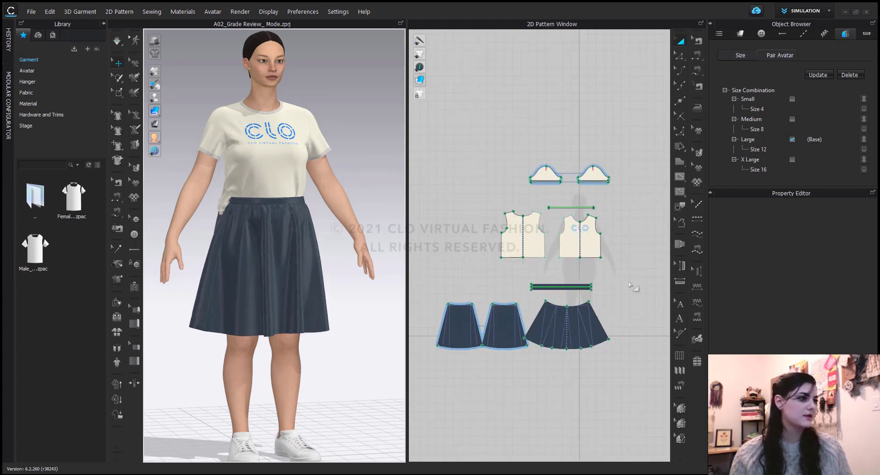
{"action": "left_click_drag", "start_coordinate": [638, 275], "coordinate": [421, 360]}
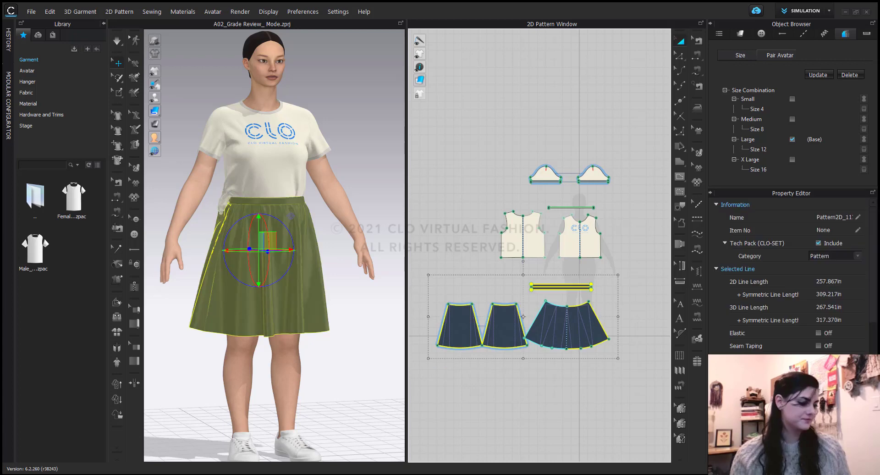
{"action": "scroll", "coordinate": [791, 275], "scroll_direction": "down", "scroll_amount": 3}
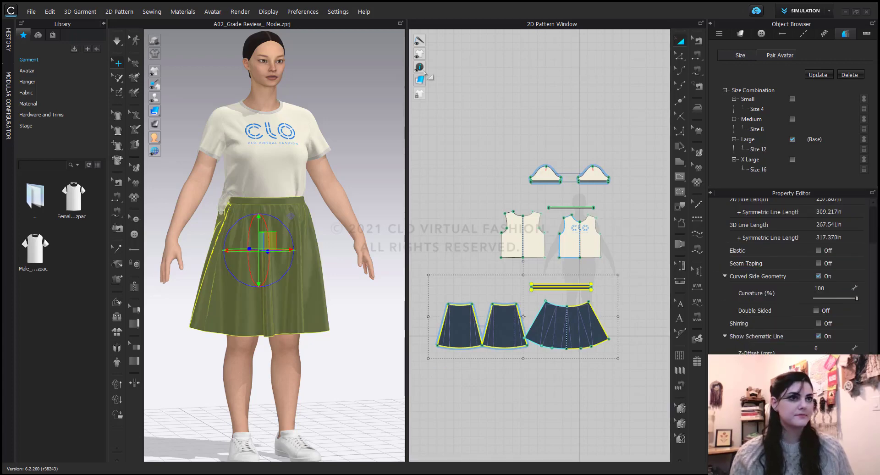
{"action": "left_click", "coordinate": [467, 101]}
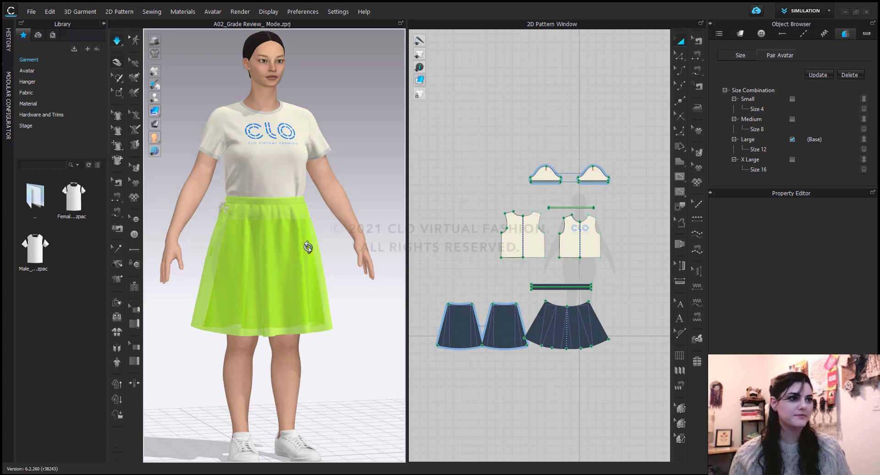
{"action": "right_click_drag", "start_coordinate": [307, 247], "coordinate": [330, 242]}
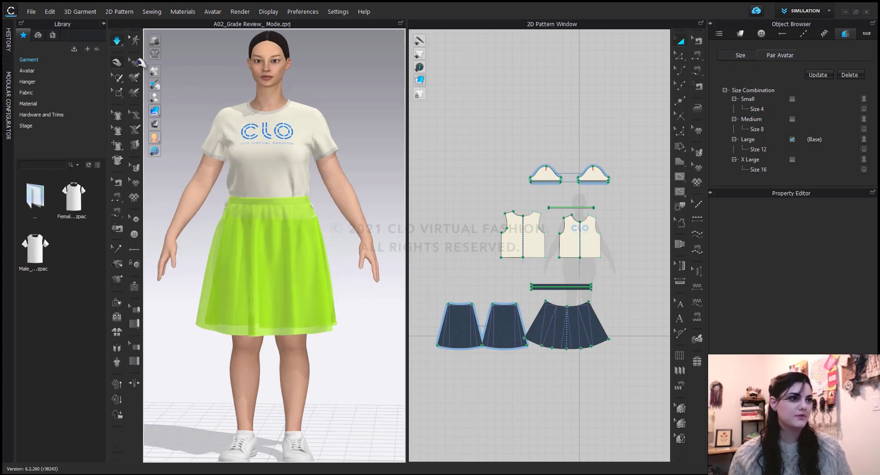
{"action": "left_click", "coordinate": [117, 41]}
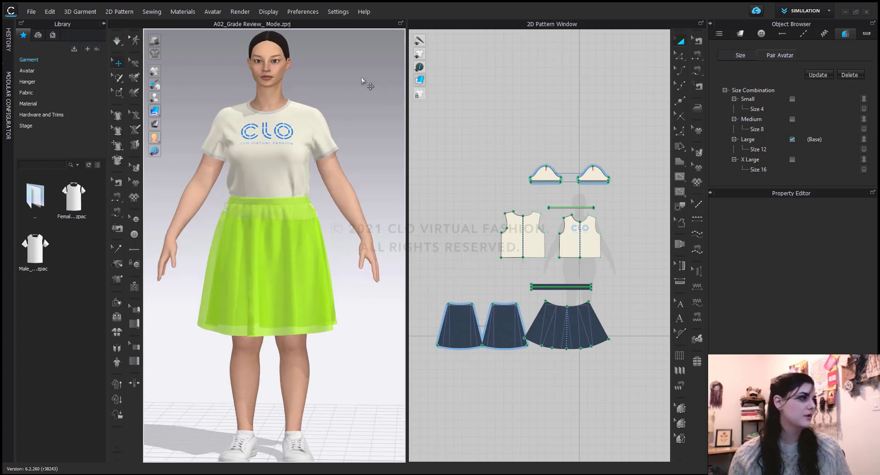
Switch the garment to X Large and simulate it on the Size 16 avatar
{"action": "left_click", "coordinate": [793, 160]}
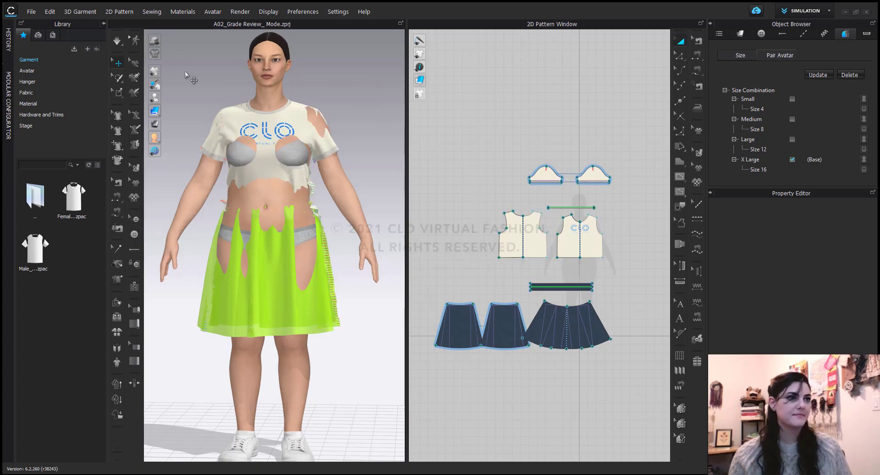
{"action": "left_click", "coordinate": [122, 41]}
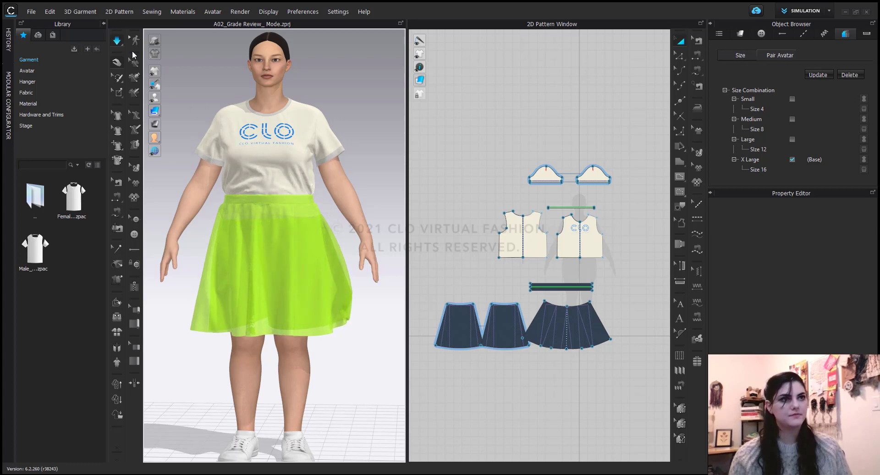
Stop the X Large simulation and open the four size combinations side by side in Review mode
{"action": "left_click", "coordinate": [120, 42]}
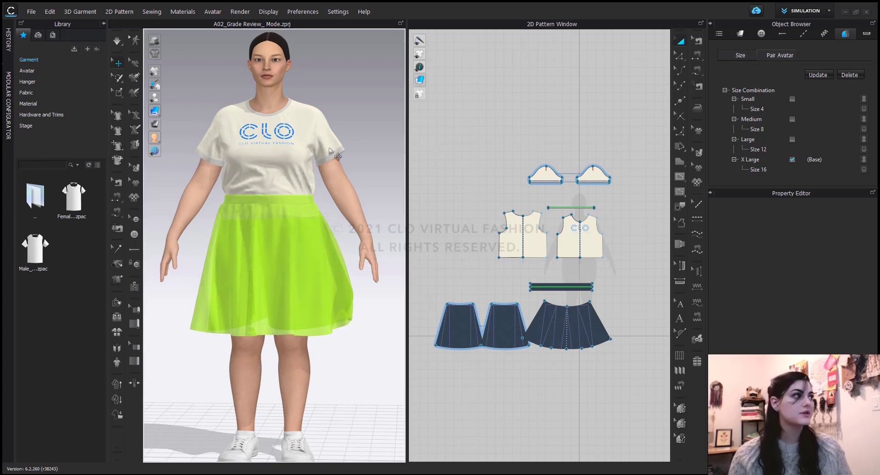
{"action": "left_click", "coordinate": [797, 12]}
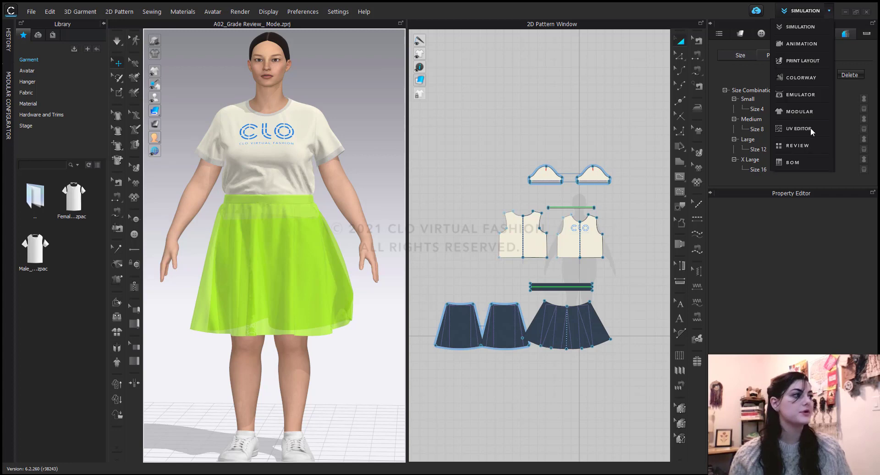
{"action": "left_click", "coordinate": [808, 146]}
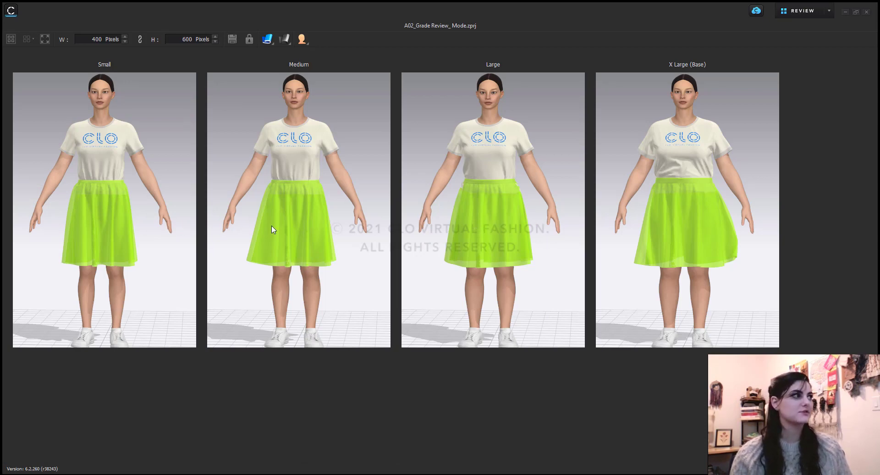
Return to Simulation mode, clear the raised simulation layer from the skirt and waistband pieces, and reopen Review mode
{"action": "left_click", "coordinate": [844, 12]}
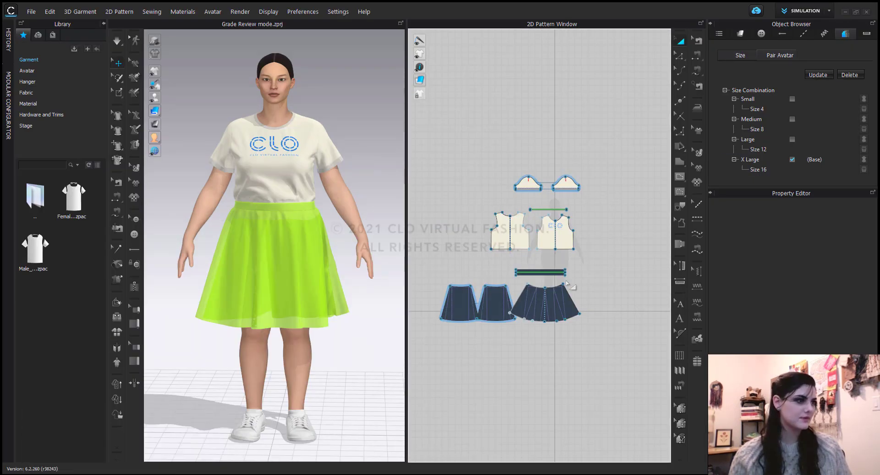
{"action": "left_click_drag", "start_coordinate": [598, 250], "coordinate": [421, 364]}
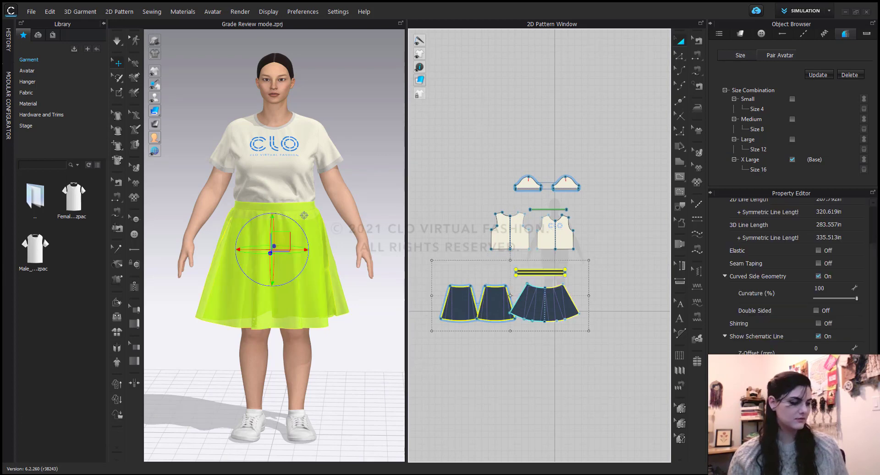
{"action": "left_click", "coordinate": [574, 88]}
{"action": "left_click", "coordinate": [820, 13]}
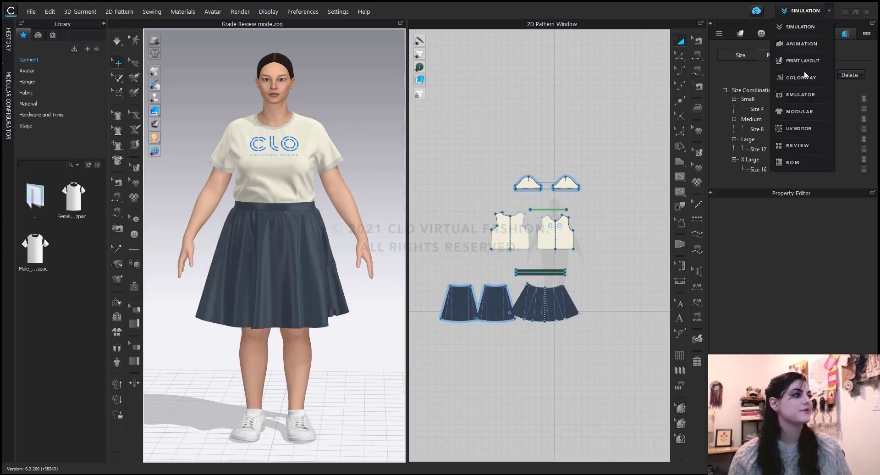
{"action": "left_click", "coordinate": [798, 145]}
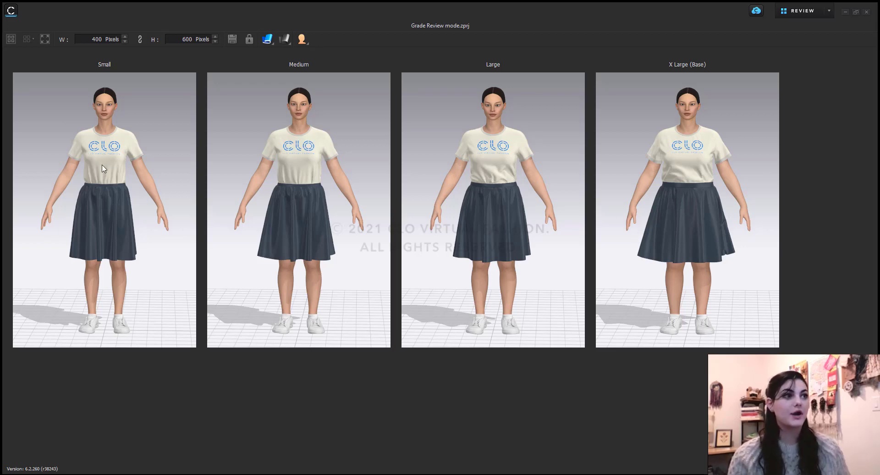
Examine the shirt and skirt fit across Small, Medium, Large and X Large from several angles, both close up and full length
{"action": "left_click_drag", "start_coordinate": [550, 169], "coordinate": [314, 187]}
{"action": "left_click", "coordinate": [314, 187]}
{"action": "scroll", "coordinate": [337, 182], "scroll_direction": "down", "scroll_amount": 4}
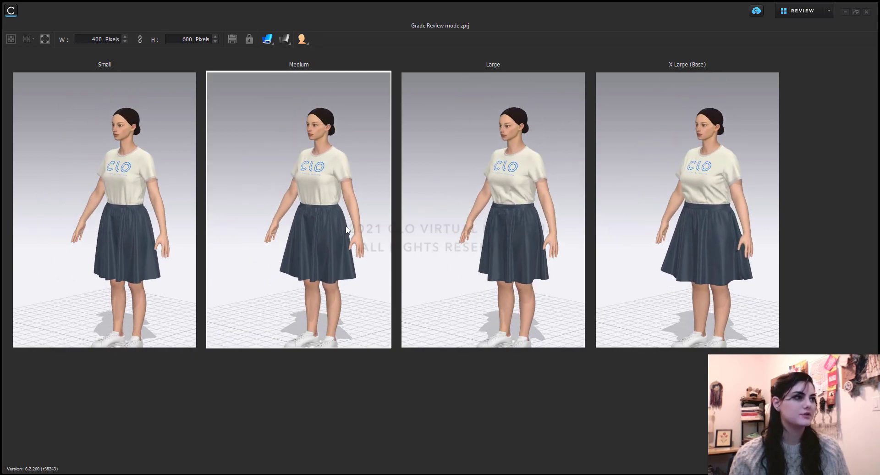
{"action": "scroll", "coordinate": [344, 224], "scroll_direction": "up", "scroll_amount": 5}
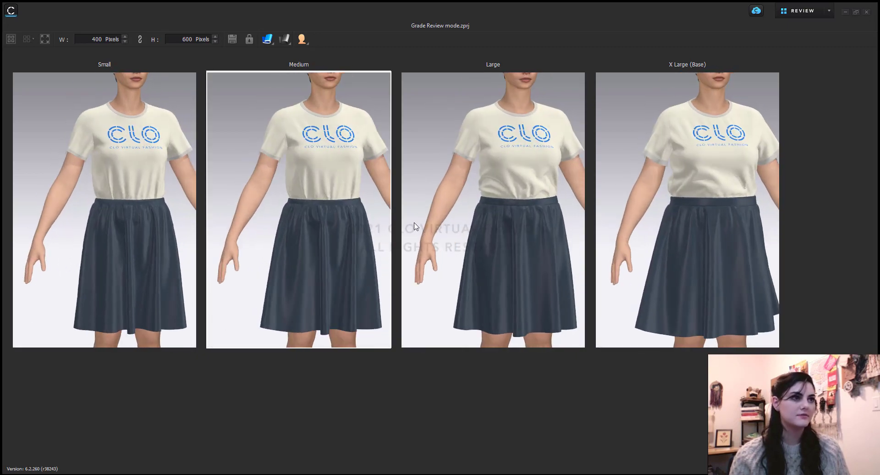
{"action": "scroll", "coordinate": [337, 222], "scroll_direction": "down", "scroll_amount": 5}
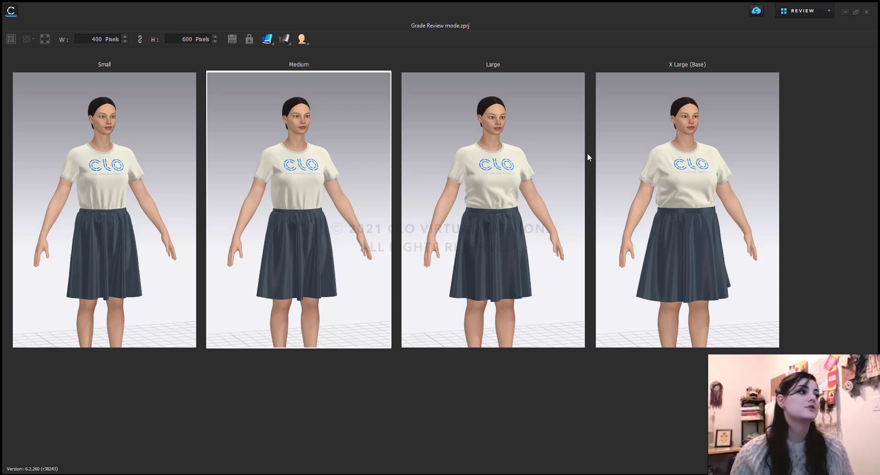
{"action": "right_click_drag", "start_coordinate": [555, 181], "coordinate": [536, 178]}
{"action": "scroll", "coordinate": [527, 202], "scroll_direction": "down", "scroll_amount": 3}
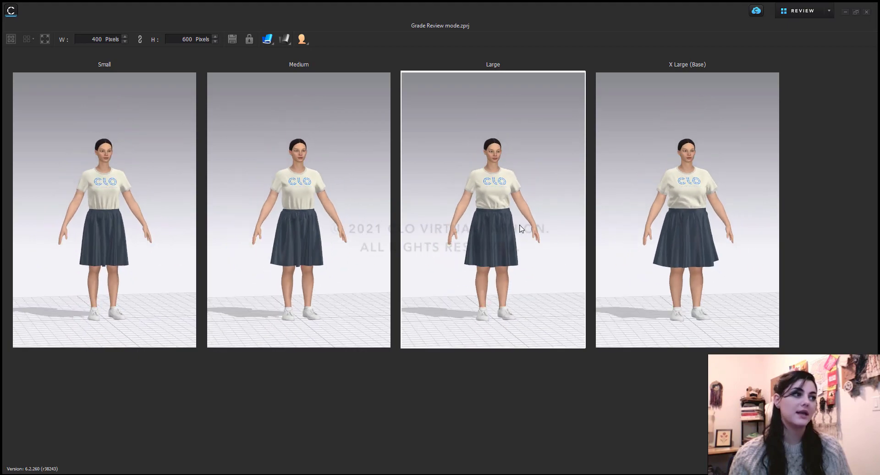
{"action": "scroll", "coordinate": [519, 222], "scroll_direction": "up", "scroll_amount": 5}
{"action": "scroll", "coordinate": [519, 222], "scroll_direction": "down", "scroll_amount": 3}
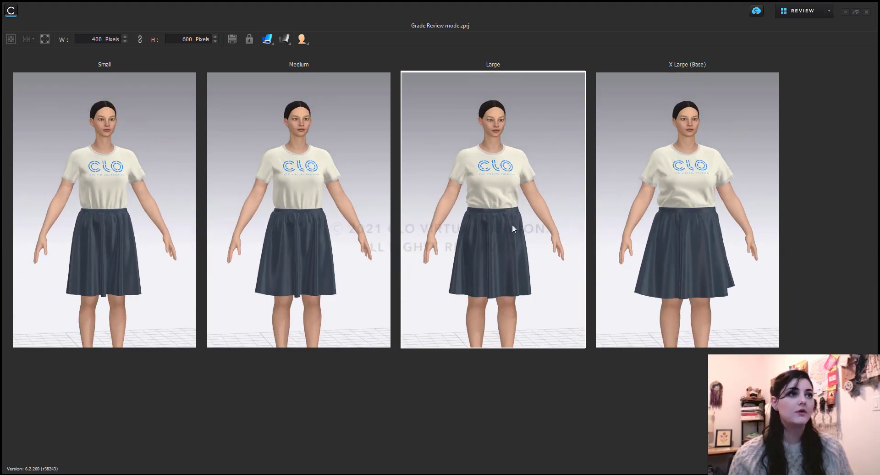
{"action": "scroll", "coordinate": [513, 224], "scroll_direction": "down", "scroll_amount": 2}
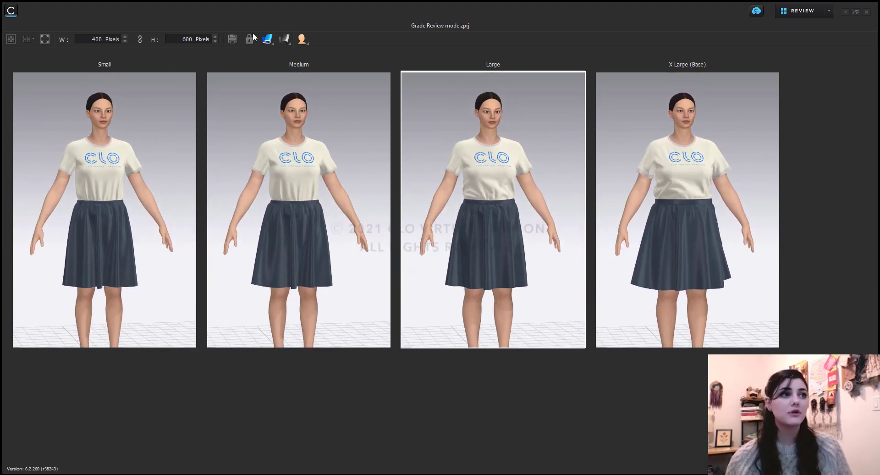
Unlock the synchronized cameras to rotate a size view individually, and lock them again to rotate all views together
{"action": "left_click", "coordinate": [253, 37]}
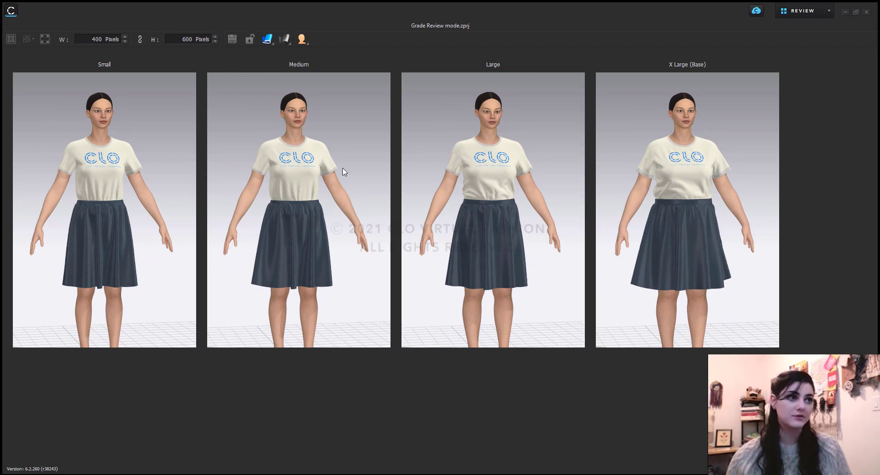
{"action": "mouse_move", "coordinate": [336, 168]}
{"action": "right_mouse_down"}
{"action": "mouse_move", "coordinate": [177, 154]}
{"action": "mouse_move", "coordinate": [343, 157]}
{"action": "mouse_move", "coordinate": [320, 163]}
{"action": "right_mouse_up"}
{"action": "right_click_drag", "start_coordinate": [101, 164], "coordinate": [146, 160]}
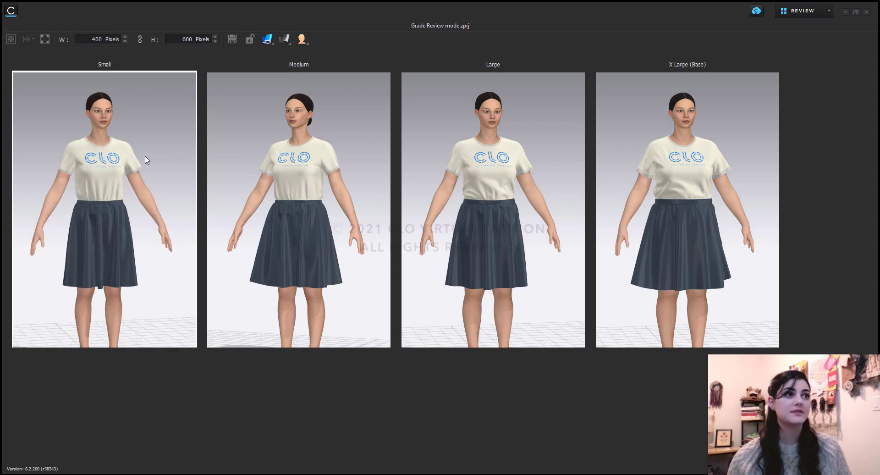
{"action": "left_click", "coordinate": [251, 40]}
{"action": "right_click_drag", "start_coordinate": [279, 193], "coordinate": [334, 197]}
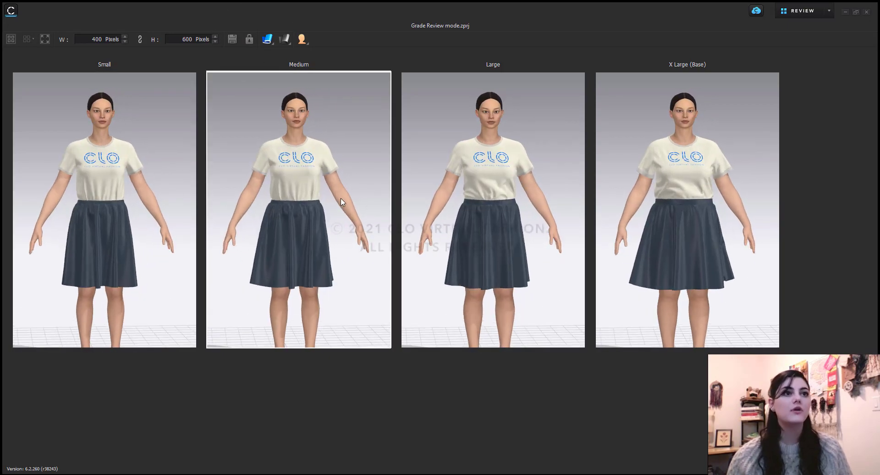
Try the Horizontal and Vertical arrangements of the size views, browsing the vertical column from Small to X Large
{"action": "left_click", "coordinate": [31, 40]}
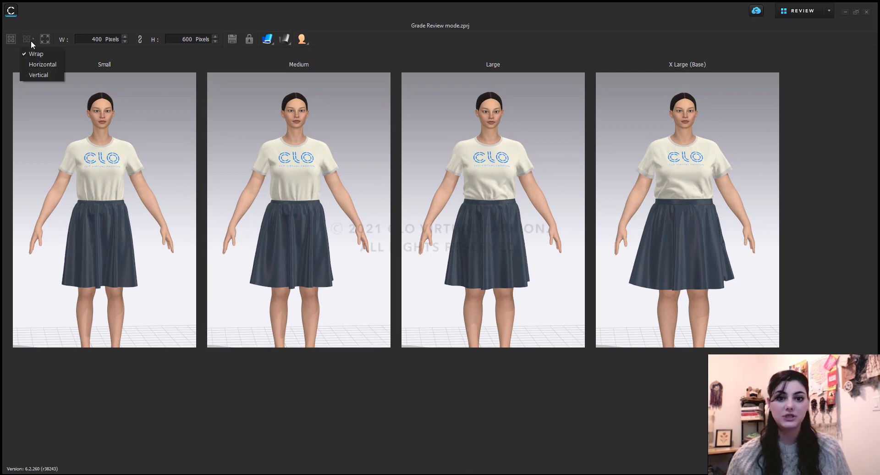
{"action": "left_click", "coordinate": [54, 65]}
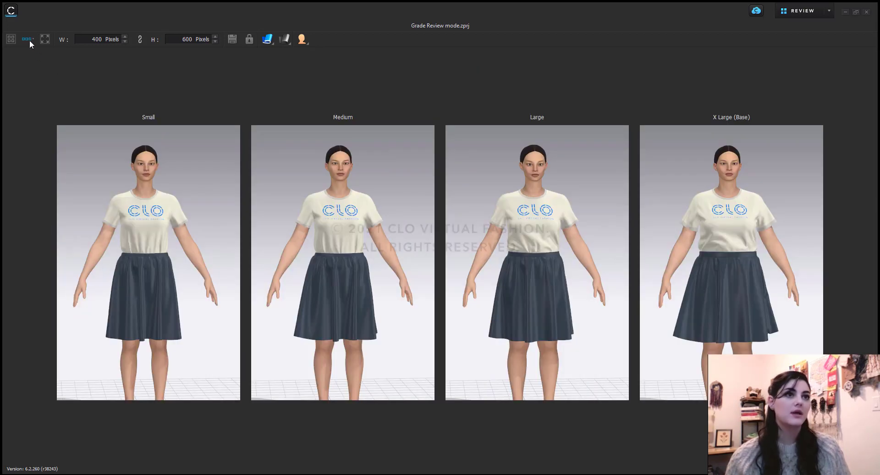
{"action": "left_click", "coordinate": [29, 39]}
{"action": "left_click", "coordinate": [40, 76]}
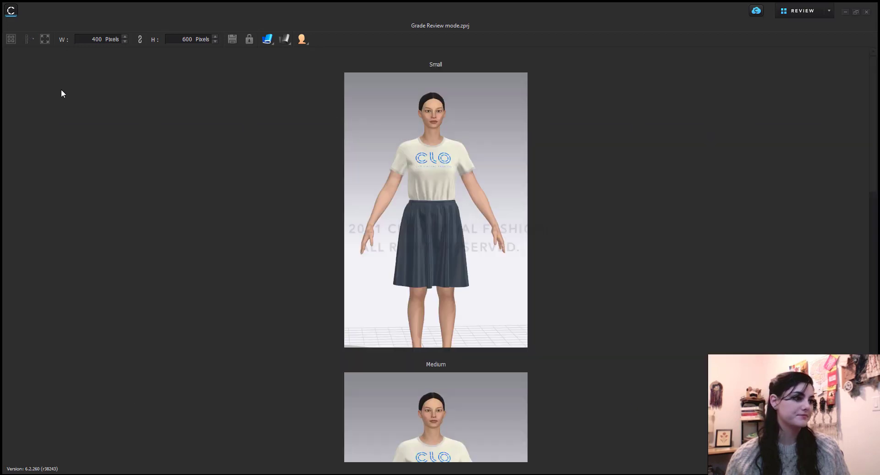
{"action": "scroll", "coordinate": [413, 330], "scroll_direction": "up", "scroll_amount": 4}
{"action": "scroll", "coordinate": [412, 354], "scroll_direction": "down", "scroll_amount": 3}
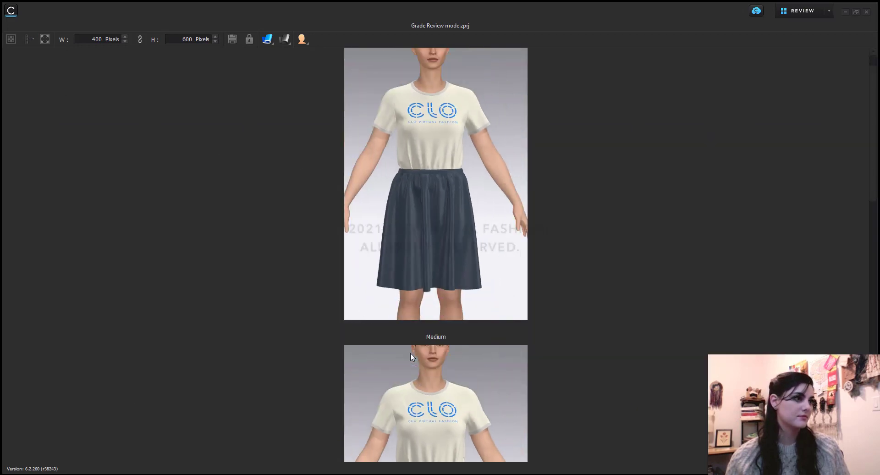
{"action": "scroll", "coordinate": [705, 259], "scroll_direction": "down", "scroll_amount": 4}
{"action": "scroll", "coordinate": [705, 260], "scroll_direction": "down", "scroll_amount": 10}
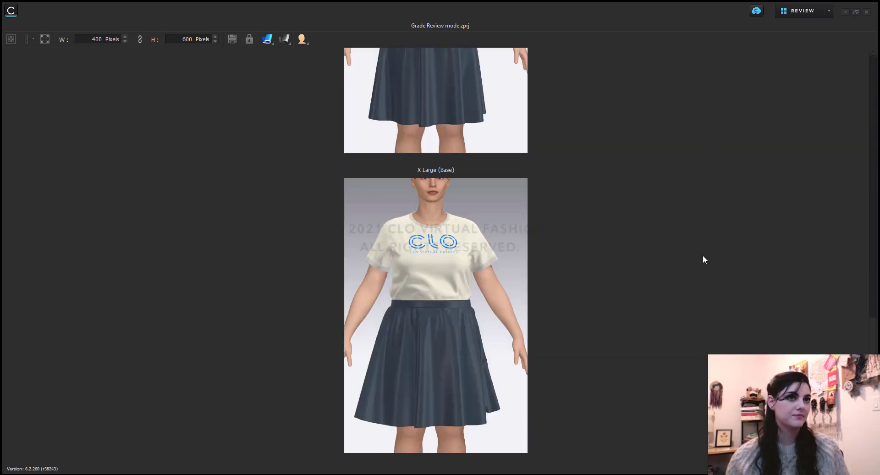
{"action": "scroll", "coordinate": [703, 259], "scroll_direction": "up", "scroll_amount": 15}
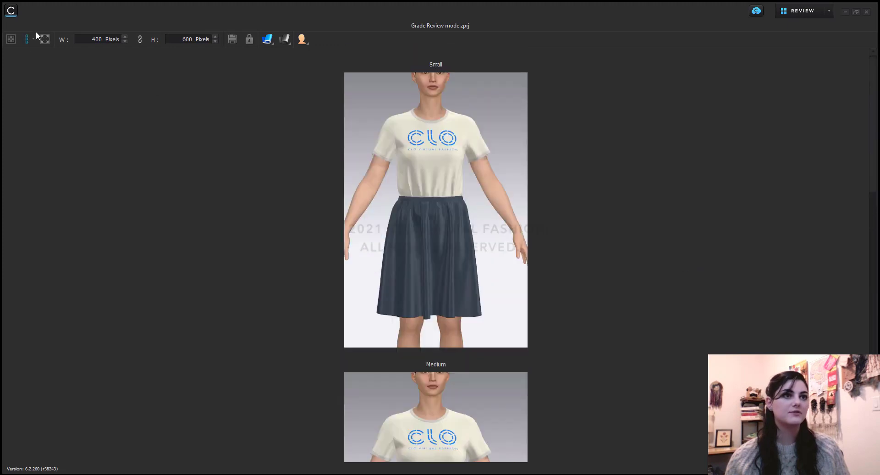
Restore the Wrap arrangement of the size views, and check the comparison in full screen before leaving it
{"action": "left_click", "coordinate": [30, 41]}
{"action": "left_click", "coordinate": [47, 53]}
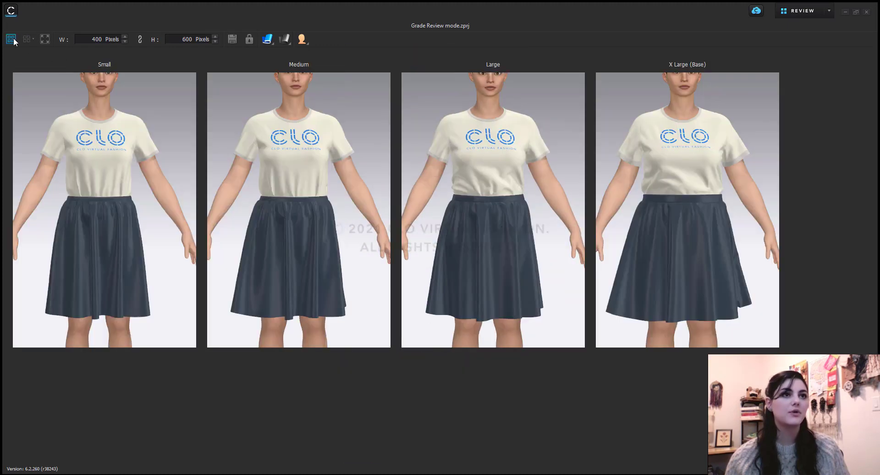
{"action": "left_click", "coordinate": [46, 39]}
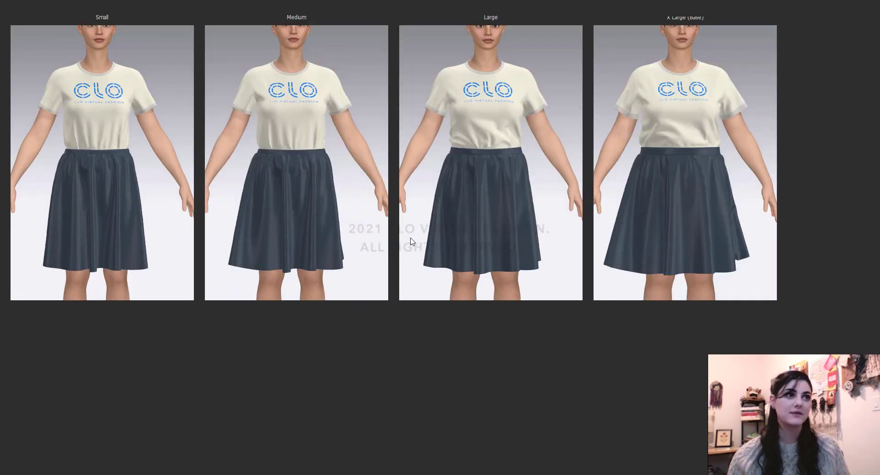
{"action": "key", "text": "Escape"}
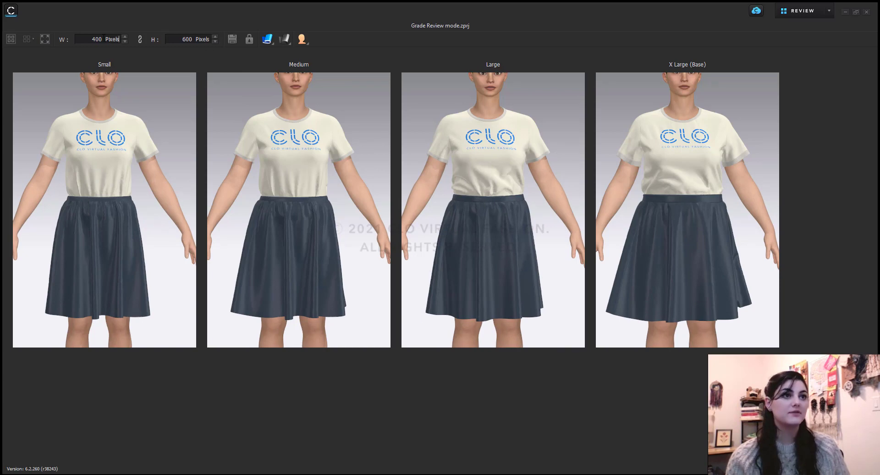
Link the width and height of the size views so that they scale proportionally
{"action": "left_click", "coordinate": [100, 39]}
{"action": "left_click", "coordinate": [100, 39]}
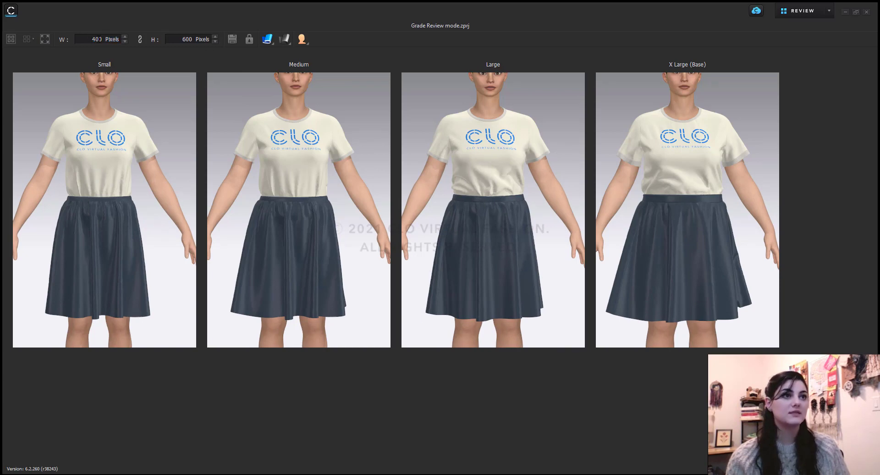
{"action": "left_click", "coordinate": [140, 40]}
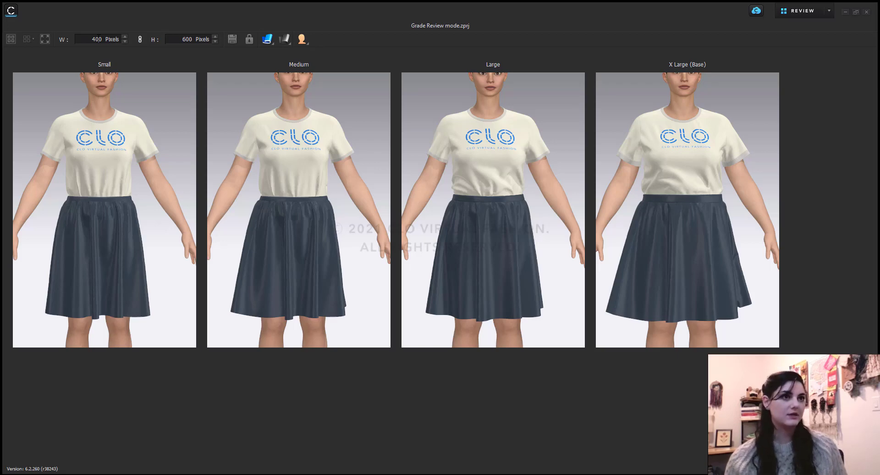
Try size view widths of 460, 4600 and 40 pixels with the proportions linked
{"action": "left_click", "coordinate": [98, 39]}
{"action": "key", "text": "BackSpace"}
{"action": "type", "text": "6"}
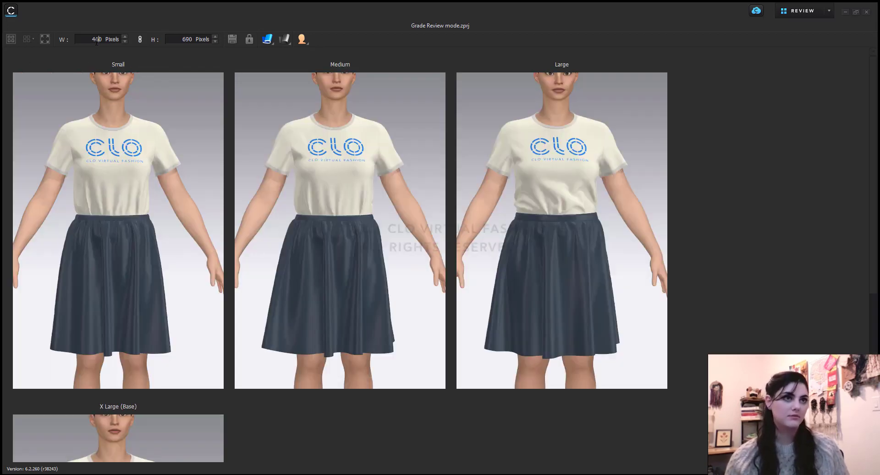
{"action": "type", "text": "0"}
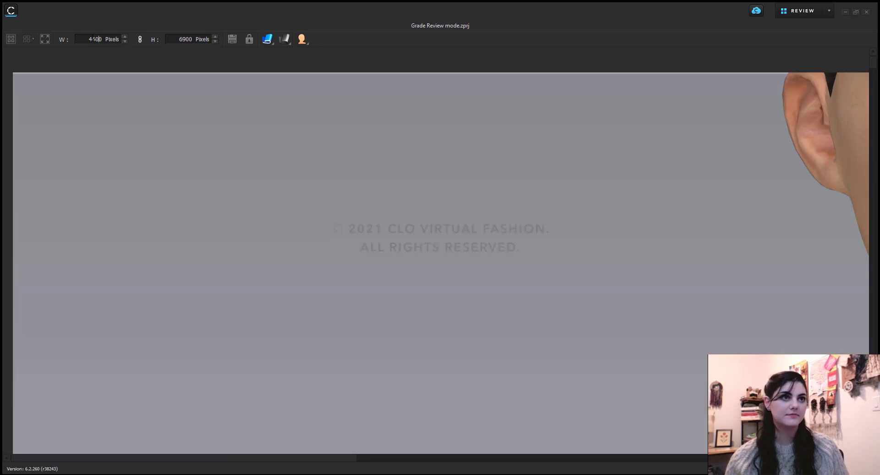
{"action": "double_click", "coordinate": [92, 38]}
{"action": "type", "text": "40"}
{"action": "key", "text": "Return"}
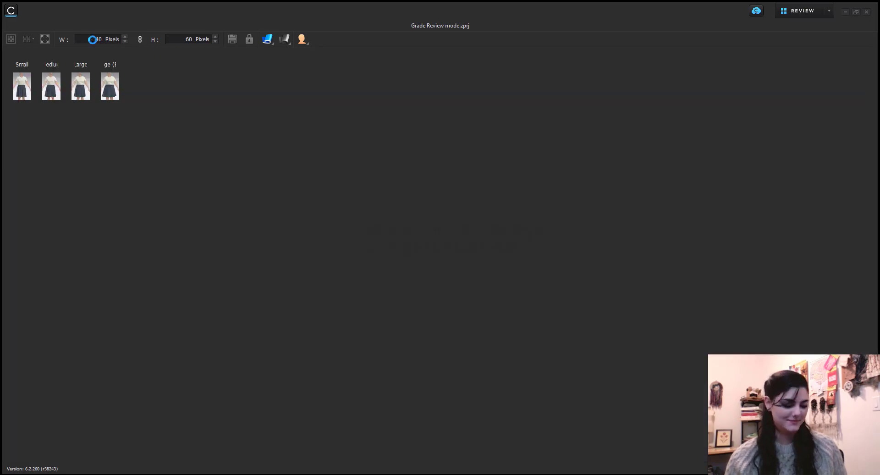
Set the size view width to 600 pixels, and look through the enlarged views from Small to X Large
{"action": "double_click", "coordinate": [98, 40]}
{"action": "type", "text": "60"}
{"action": "key", "text": "Return"}
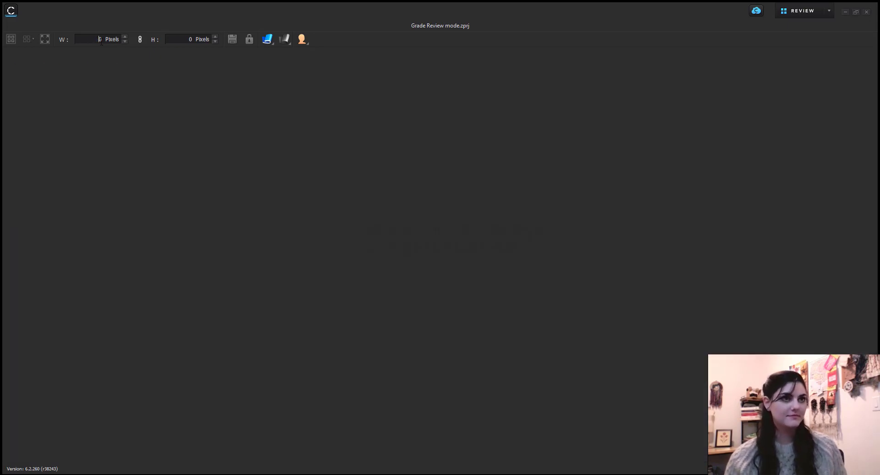
{"action": "type", "text": "0"}
{"action": "key", "text": "Return"}
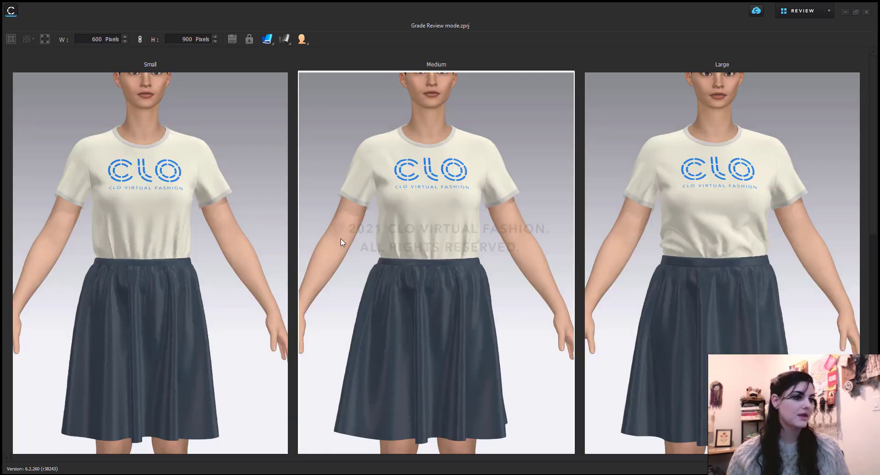
{"action": "scroll", "coordinate": [340, 251], "scroll_direction": "down", "scroll_amount": 4}
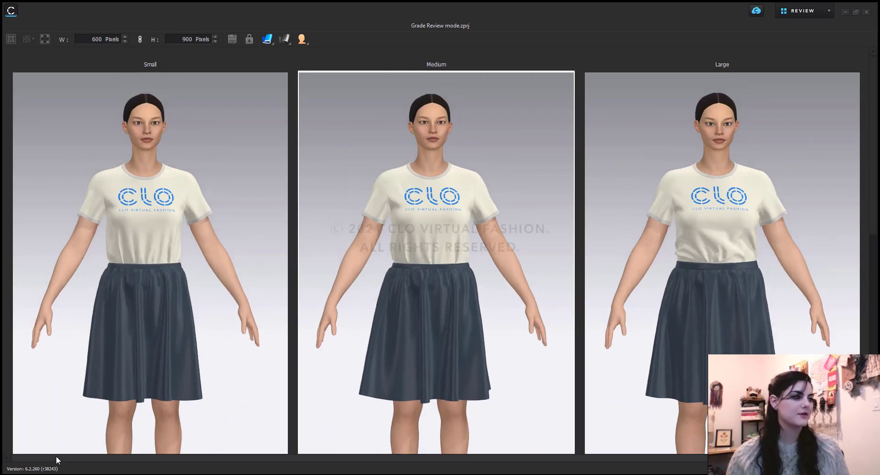
{"action": "left_click_drag", "start_coordinate": [55, 459], "coordinate": [260, 459]}
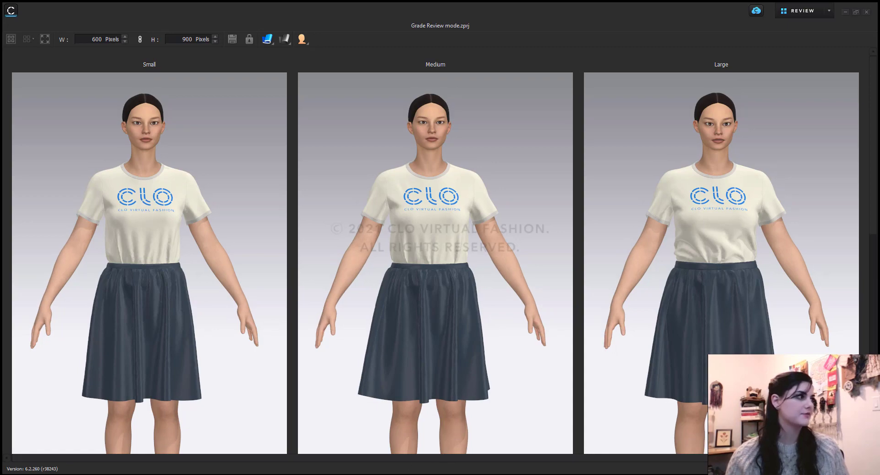
{"action": "scroll", "coordinate": [866, 208], "scroll_direction": "down", "scroll_amount": 5}
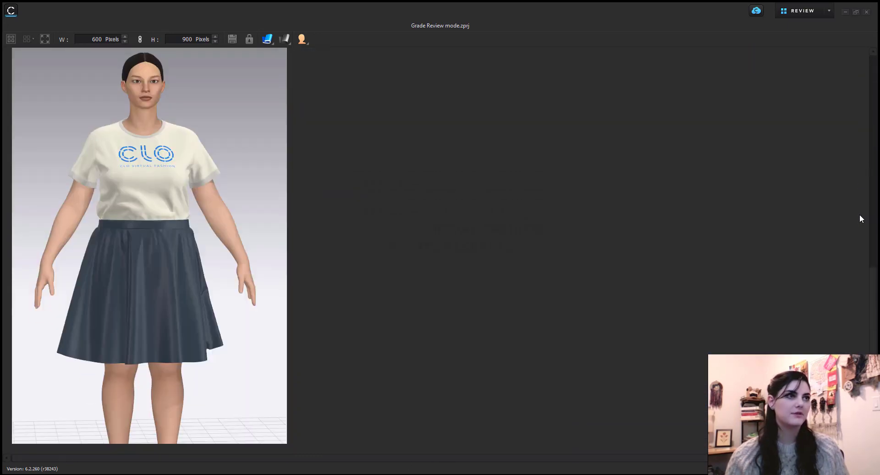
Set the size view width to 400 pixels with the proportions linked
{"action": "scroll", "coordinate": [860, 214], "scroll_direction": "up", "scroll_amount": 3}
{"action": "scroll", "coordinate": [860, 213], "scroll_direction": "down", "scroll_amount": 3}
{"action": "scroll", "coordinate": [859, 213], "scroll_direction": "up", "scroll_amount": 3}
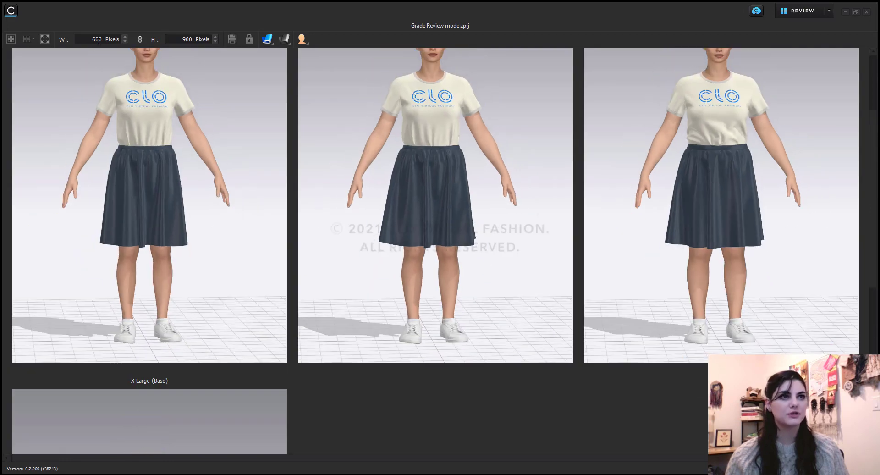
{"action": "left_click", "coordinate": [96, 40]}
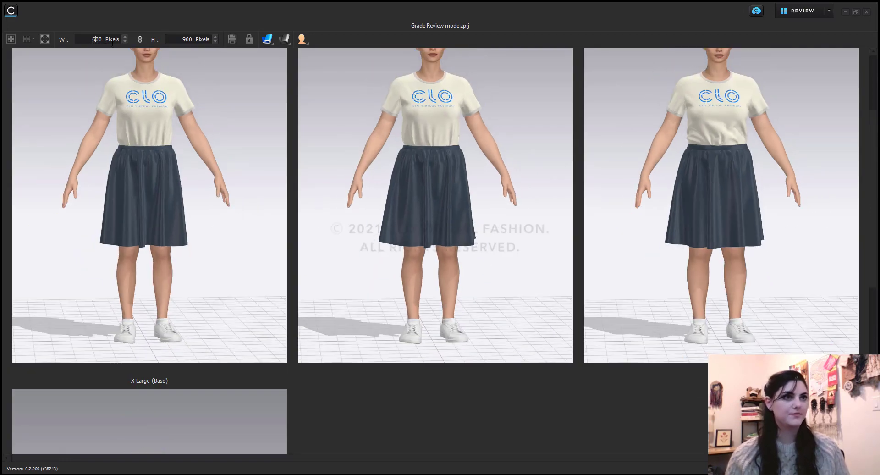
{"action": "key", "text": "BackSpace"}
{"action": "type", "text": "4"}
{"action": "key", "text": "Return"}
{"action": "left_click", "coordinate": [284, 77]}
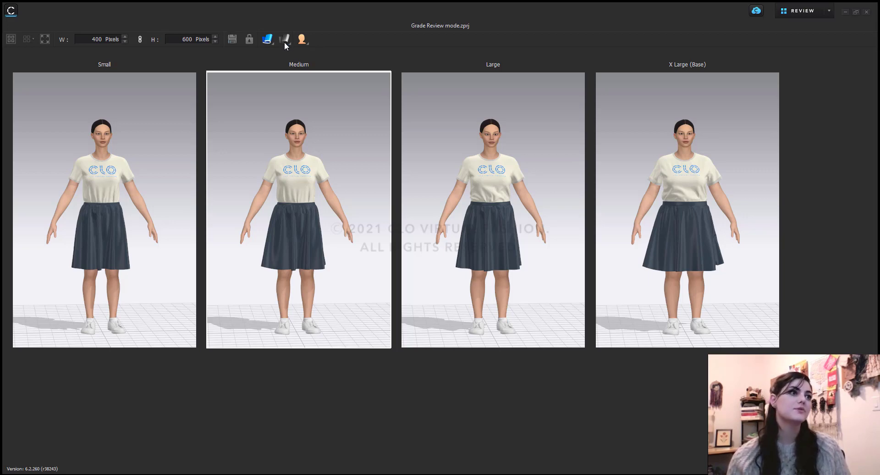
Show the garments as Monochrome Surface and Translucent Surface, and examine the translucent fit of all sizes close up and at an angle
{"action": "left_click", "coordinate": [268, 41]}
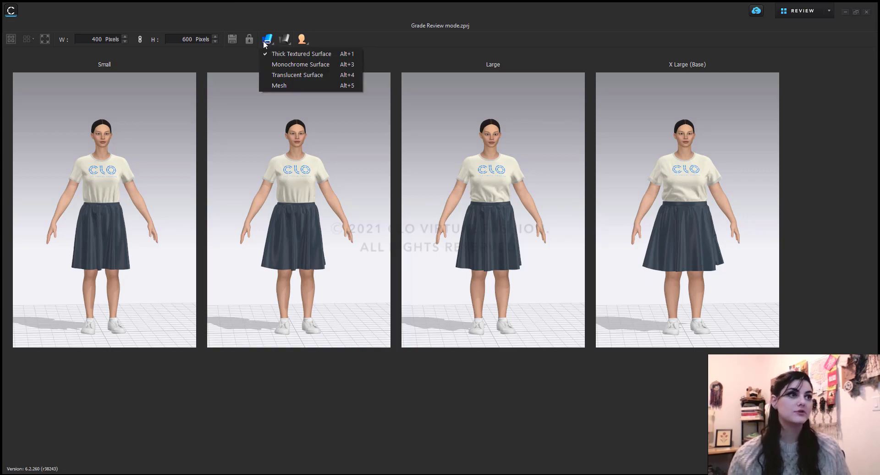
{"action": "left_click", "coordinate": [304, 64]}
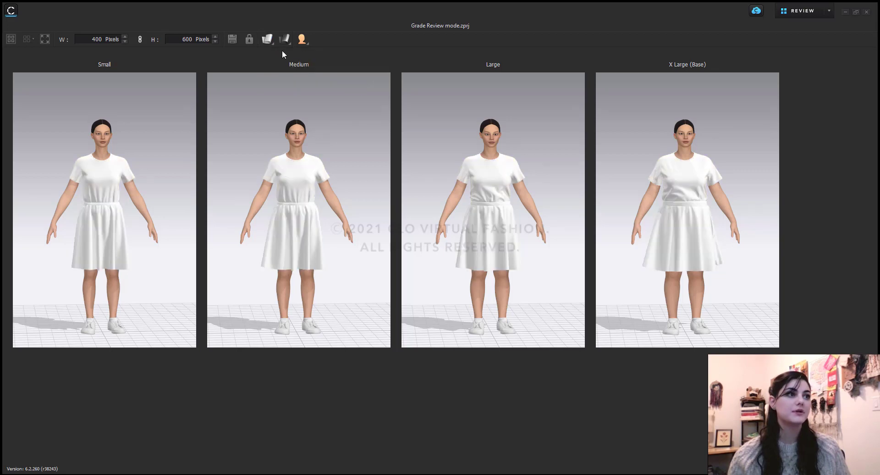
{"action": "left_click", "coordinate": [268, 40]}
{"action": "left_click", "coordinate": [298, 76]}
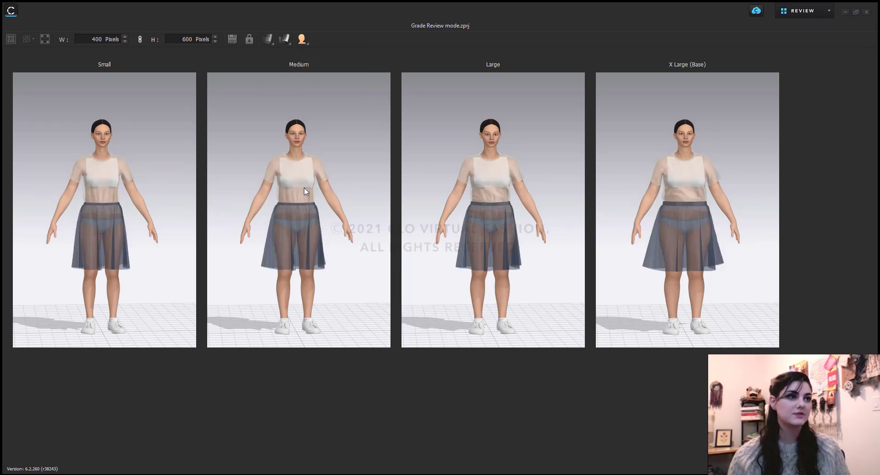
{"action": "scroll", "coordinate": [304, 195], "scroll_direction": "up", "scroll_amount": 5}
{"action": "scroll", "coordinate": [304, 205], "scroll_direction": "down", "scroll_amount": 3}
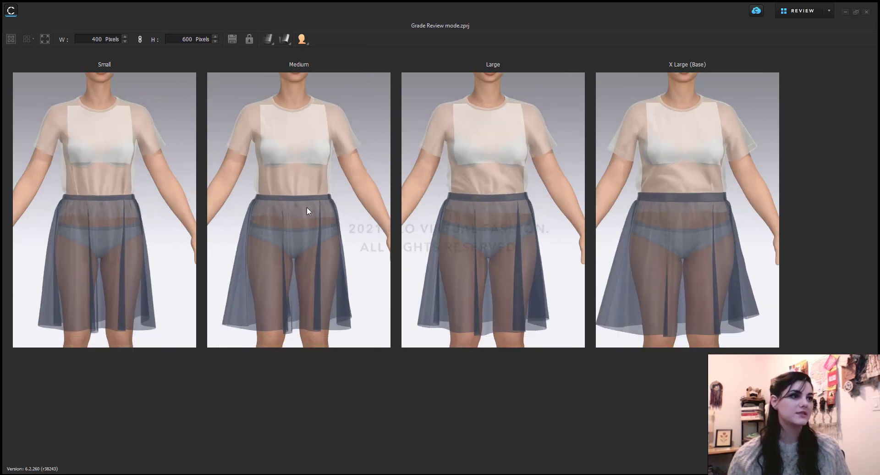
{"action": "right_click_drag", "start_coordinate": [301, 194], "coordinate": [274, 238]}
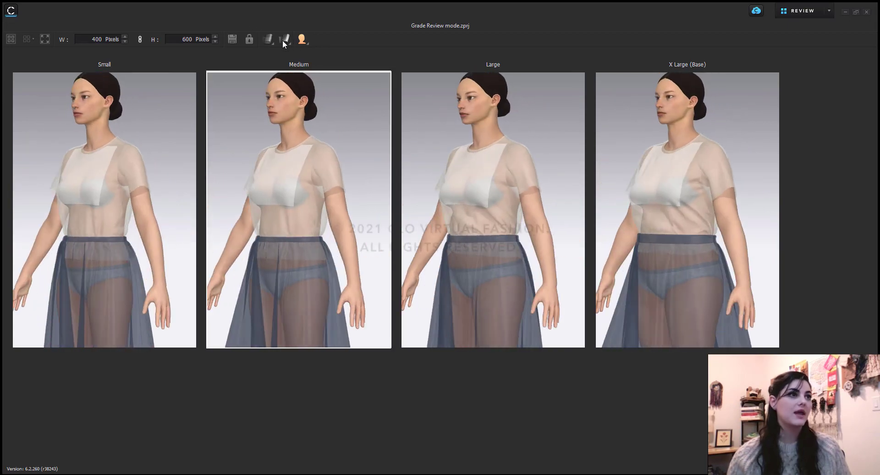
Show the garments as Mesh, and restore the Thick Textured Surface display with all sizes facing front
{"action": "left_click", "coordinate": [269, 39]}
{"action": "left_click", "coordinate": [303, 53]}
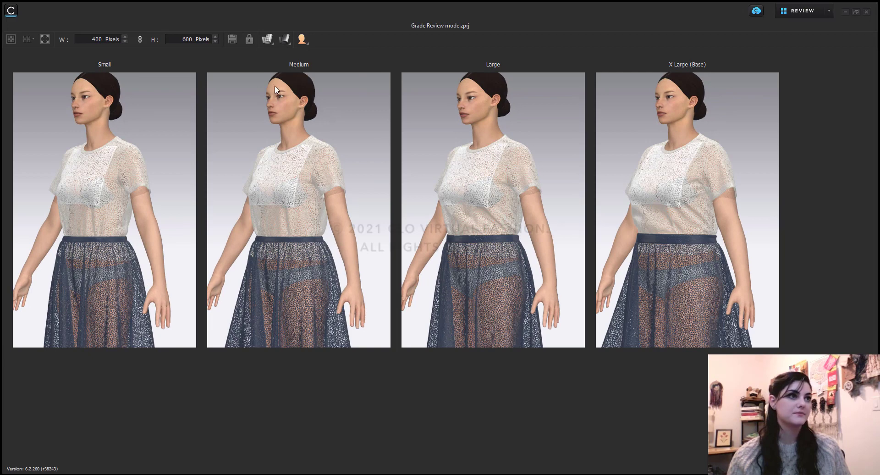
{"action": "left_click", "coordinate": [270, 39]}
{"action": "left_click", "coordinate": [274, 53]}
{"action": "scroll", "coordinate": [320, 188], "scroll_direction": "down", "scroll_amount": 3}
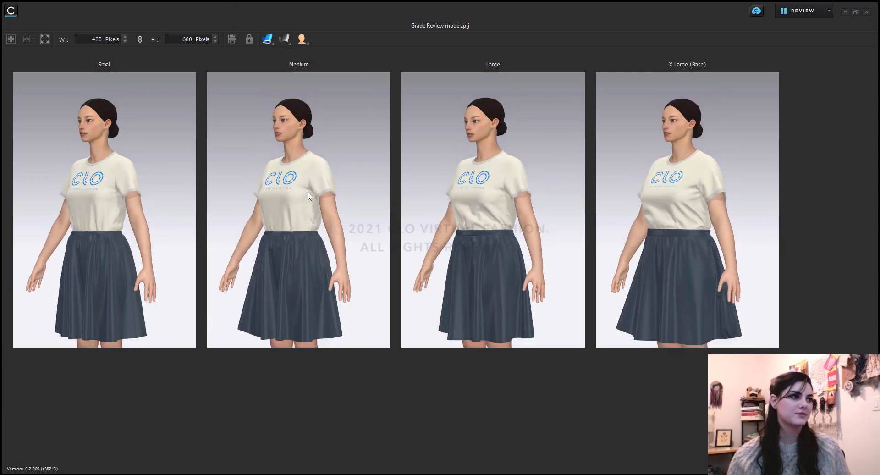
{"action": "right_click_drag", "start_coordinate": [320, 188], "coordinate": [369, 197]}
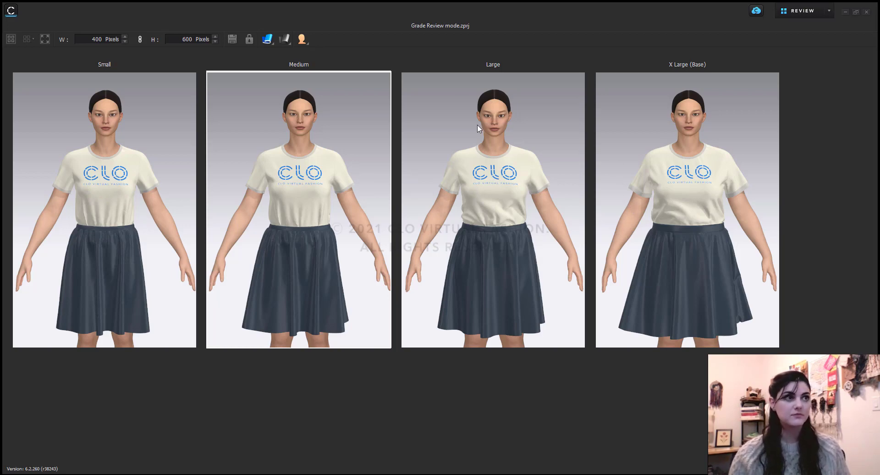
Compare the garment fit across all four sizes with the Stress Map and the Strain Map, rotating the avatars slightly
{"action": "left_click", "coordinate": [284, 39]}
{"action": "left_click", "coordinate": [320, 54]}
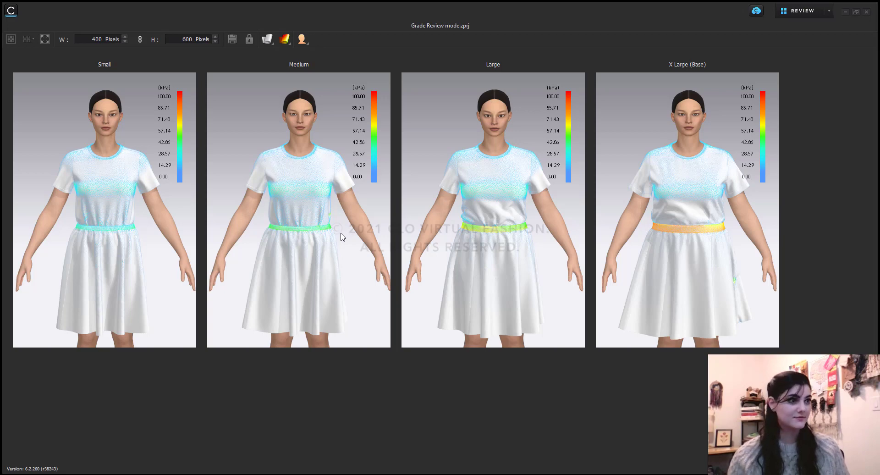
{"action": "right_click_drag", "start_coordinate": [346, 238], "coordinate": [291, 149]}
{"action": "left_click", "coordinate": [285, 40]}
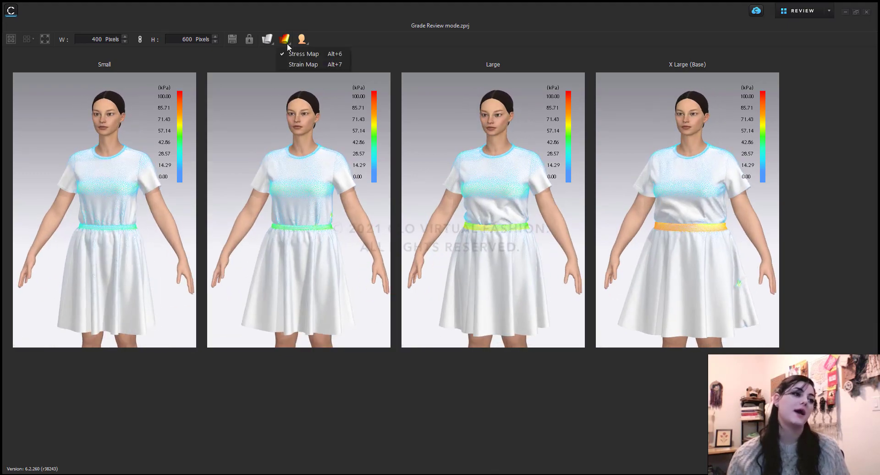
{"action": "left_click", "coordinate": [307, 65]}
{"action": "right_click_drag", "start_coordinate": [381, 333], "coordinate": [392, 291]}
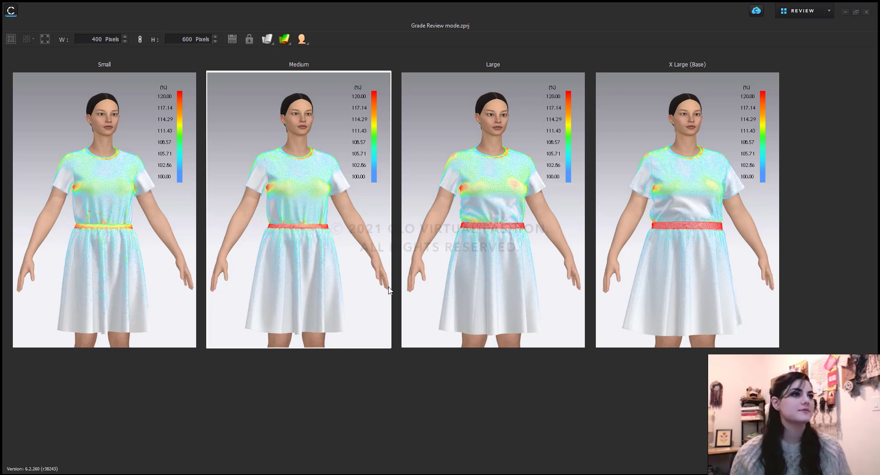
Toggle the Strain Map off and on again, and leave it off with the textured garments displayed
{"action": "left_click", "coordinate": [281, 40]}
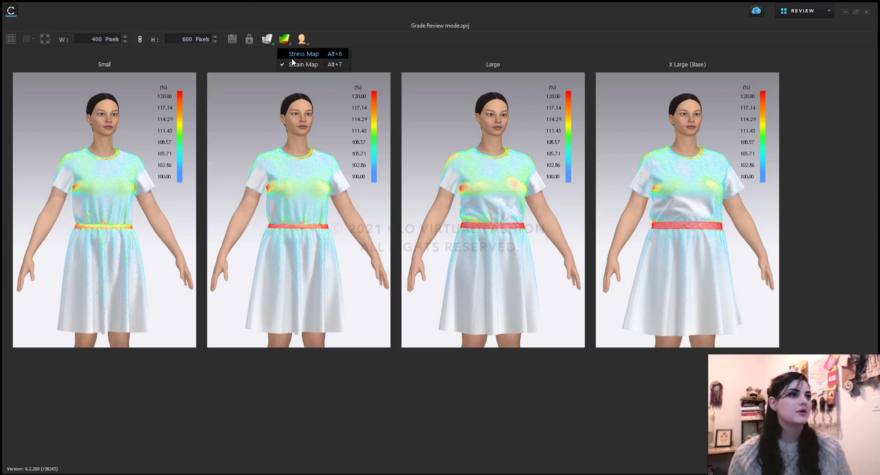
{"action": "left_click", "coordinate": [302, 67]}
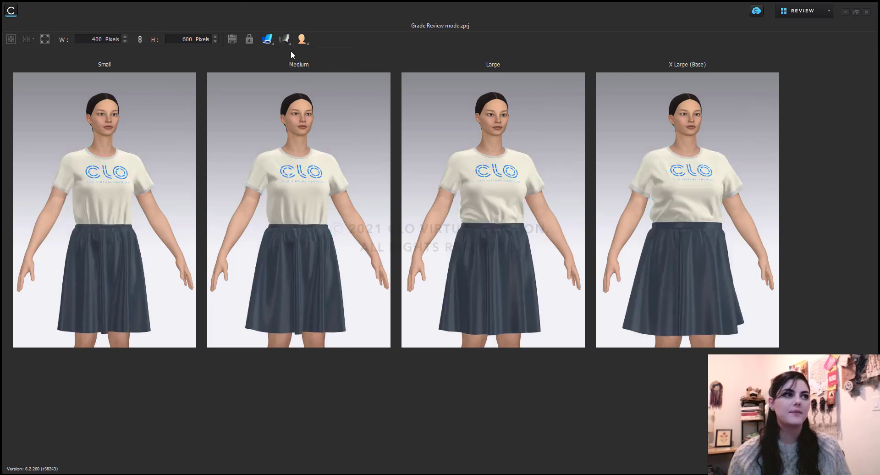
{"action": "left_click", "coordinate": [288, 41]}
{"action": "left_click", "coordinate": [298, 64]}
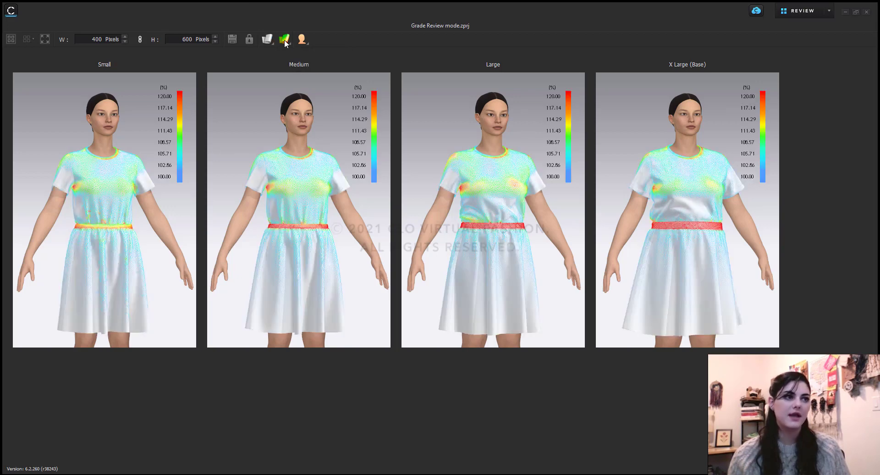
{"action": "left_click", "coordinate": [284, 39]}
{"action": "left_click", "coordinate": [289, 63]}
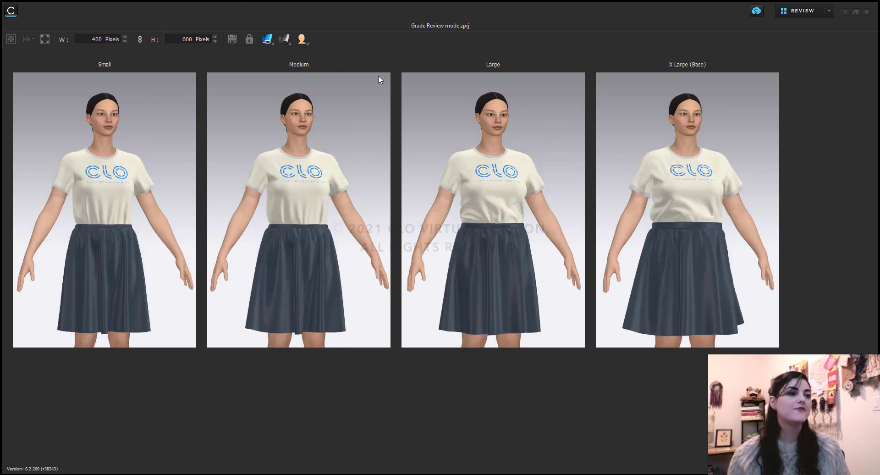
Try the Monochrome Surface and Mesh displays on the avatars before restoring their Textured Surface
{"action": "left_click", "coordinate": [308, 41]}
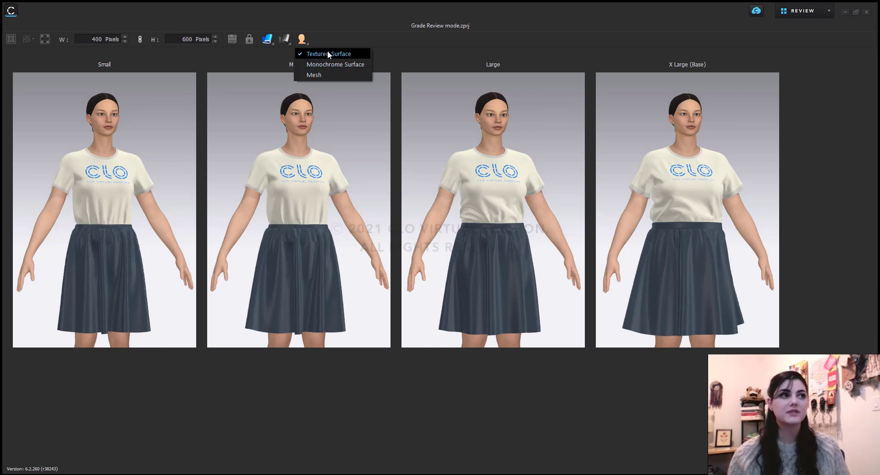
{"action": "left_click", "coordinate": [332, 64]}
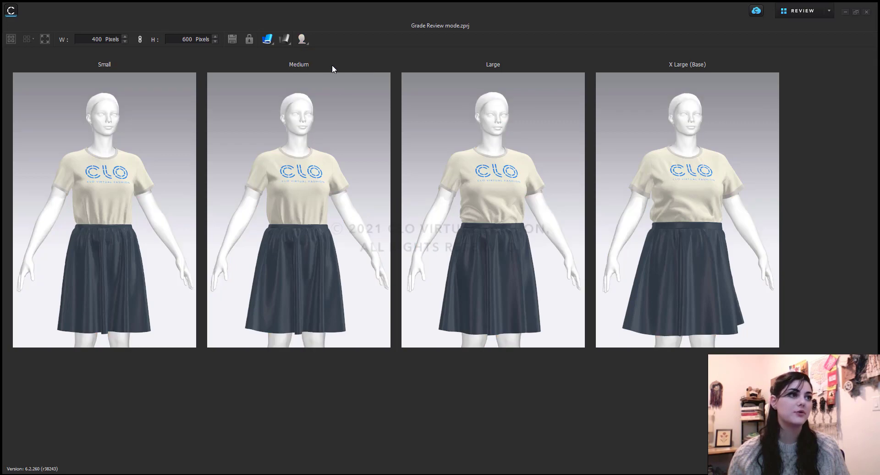
{"action": "left_click", "coordinate": [305, 42]}
{"action": "left_click", "coordinate": [328, 76]}
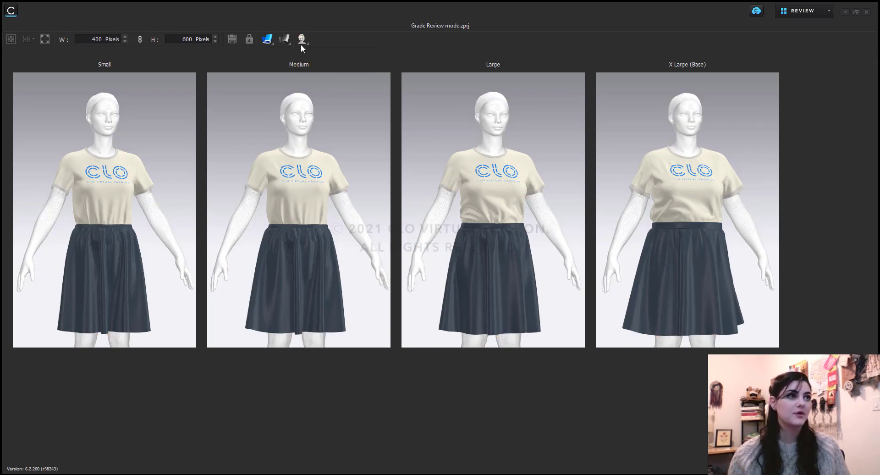
{"action": "left_click", "coordinate": [301, 43]}
{"action": "left_click", "coordinate": [320, 53]}
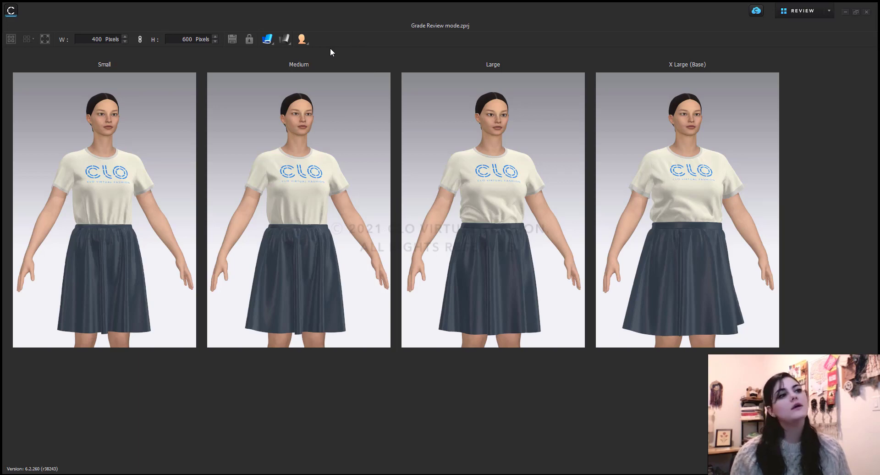
Turn on the Stress Map and save a PNG snapshot named REVIEW in the CLO 6 folder, with Transparent Background and Save Separate Images enabled
{"action": "left_click", "coordinate": [286, 40]}
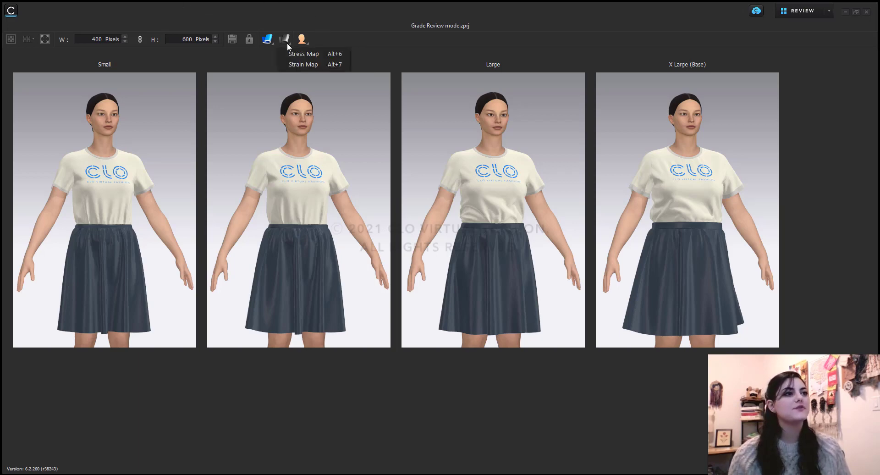
{"action": "left_click", "coordinate": [328, 65]}
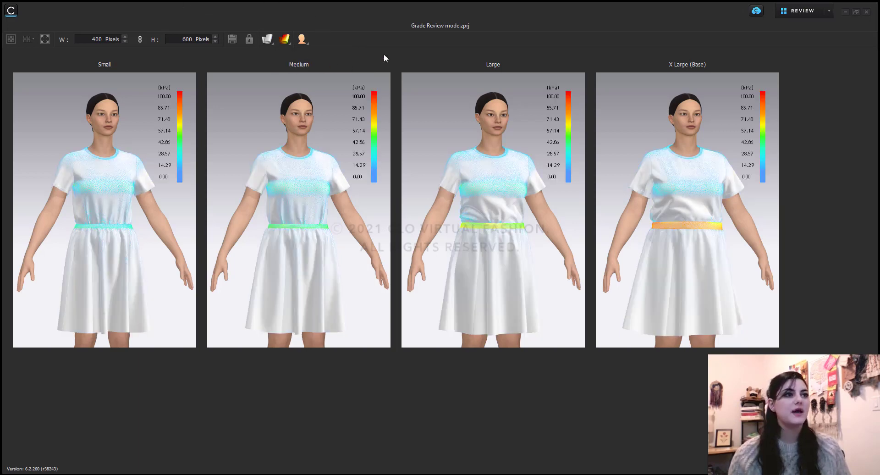
{"action": "left_click", "coordinate": [232, 40]}
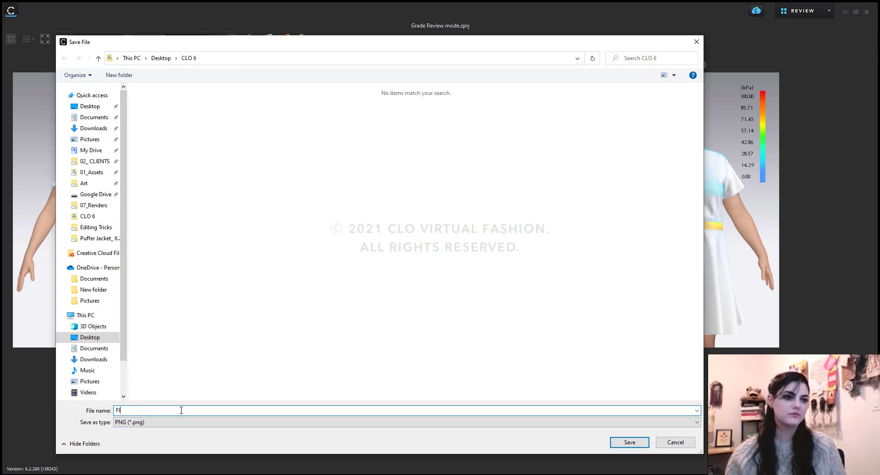
{"action": "type", "text": "REVIEW"}
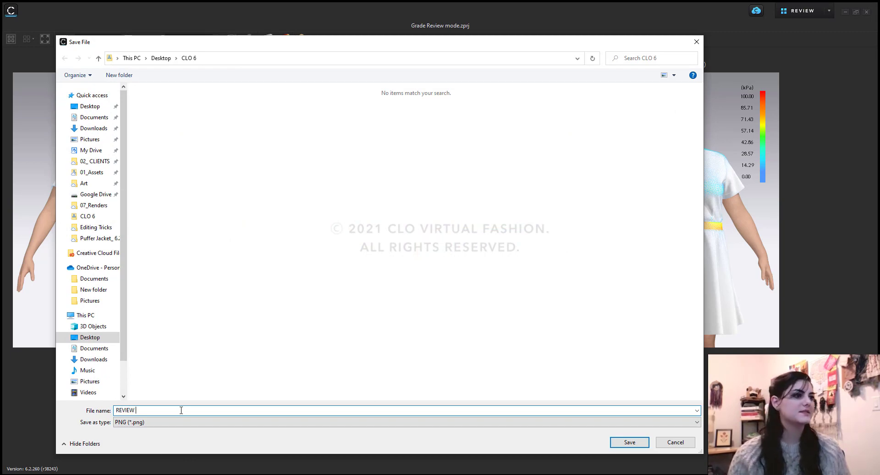
{"action": "key", "text": "Return"}
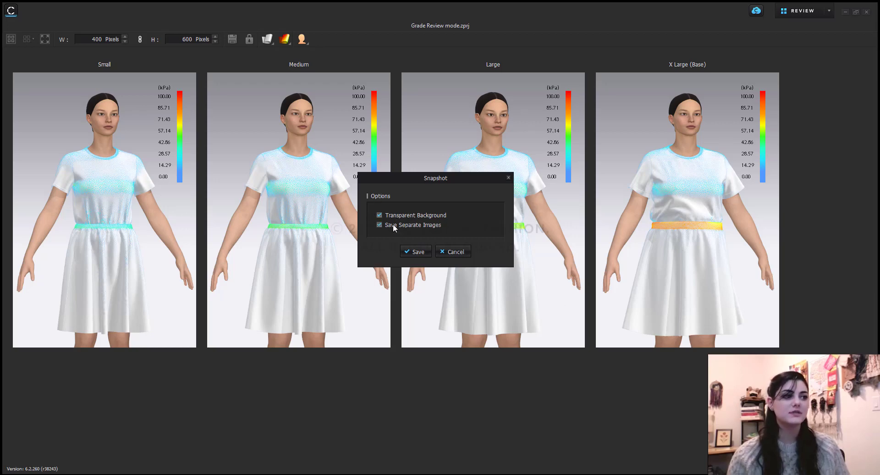
{"action": "left_click", "coordinate": [425, 252]}
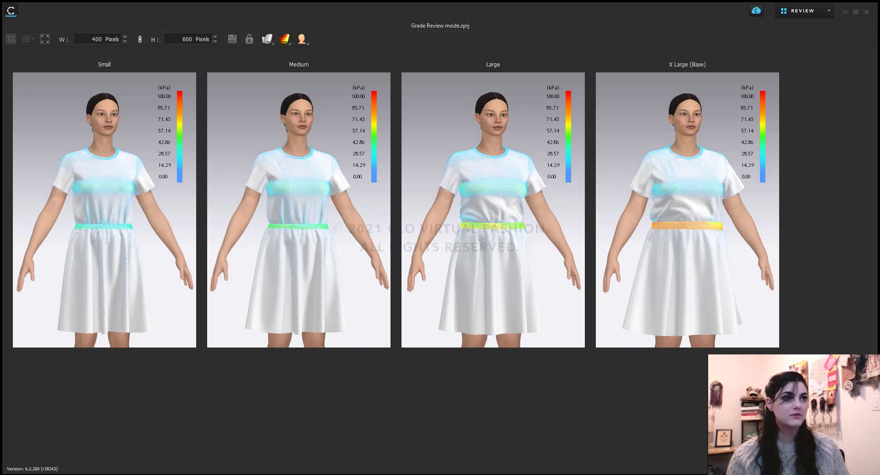
Examine the saved REVIEW images of the sizes in Photos, starting from REVIEW_Large, and close the viewer and save dialog without saving again
{"action": "left_click", "coordinate": [231, 42]}
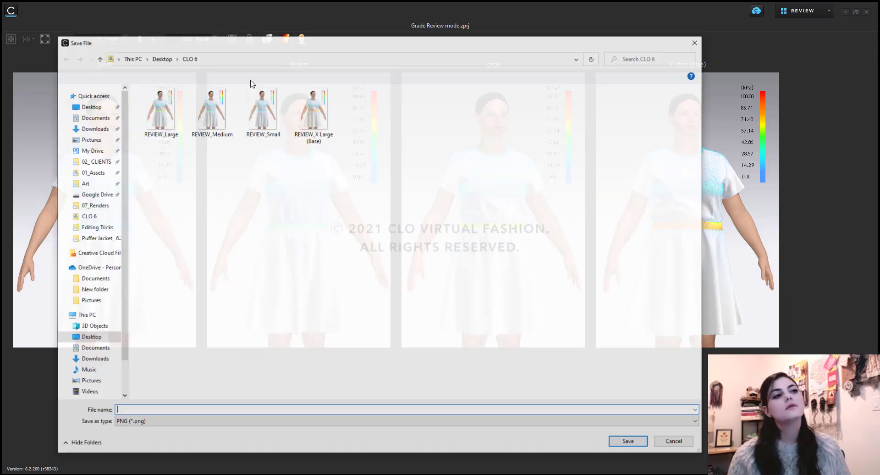
{"action": "left_click", "coordinate": [159, 116]}
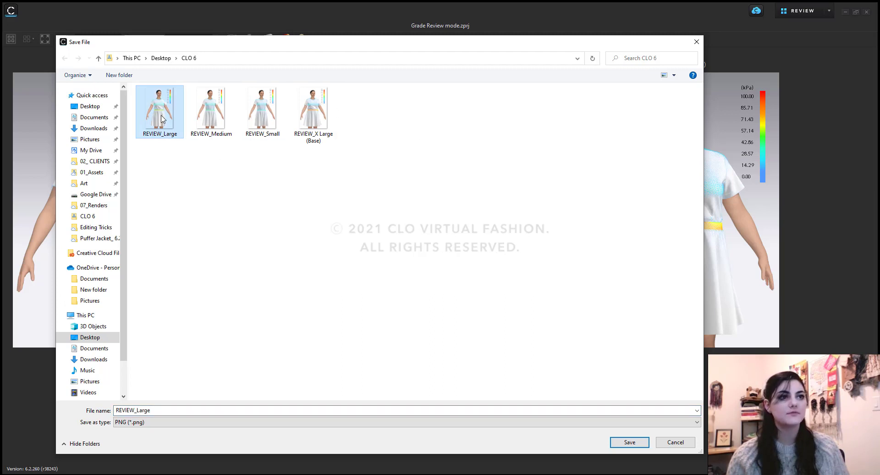
{"action": "right_click", "coordinate": [158, 111]}
{"action": "left_click", "coordinate": [383, 233]}
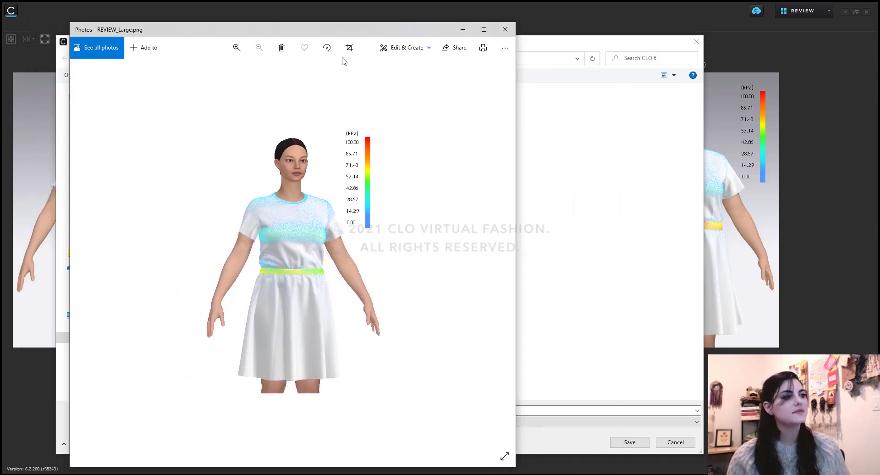
{"action": "left_click", "coordinate": [503, 252]}
{"action": "left_click", "coordinate": [504, 252]}
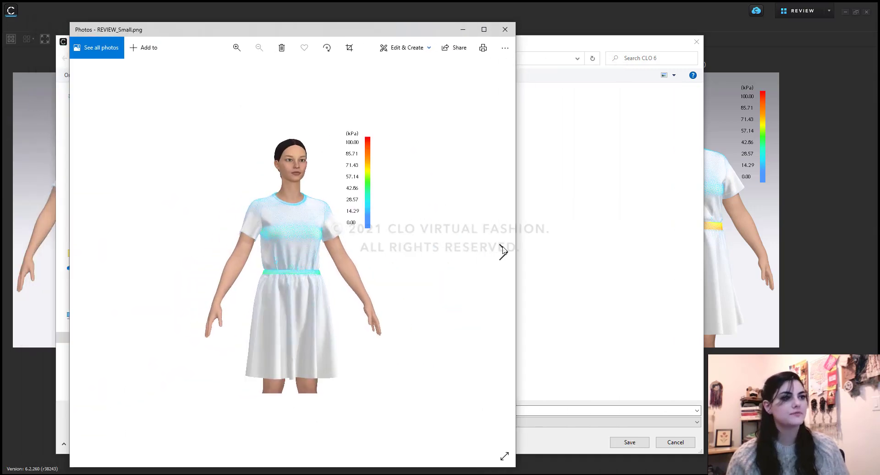
{"action": "left_click", "coordinate": [504, 251]}
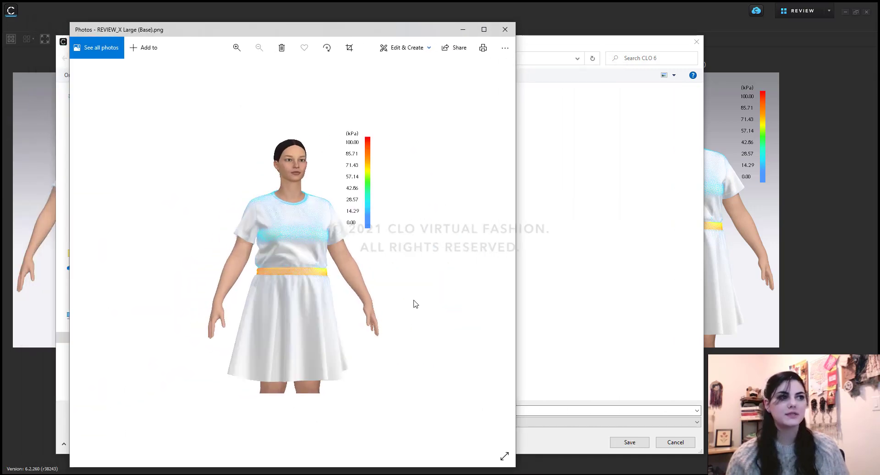
{"action": "left_click", "coordinate": [504, 29]}
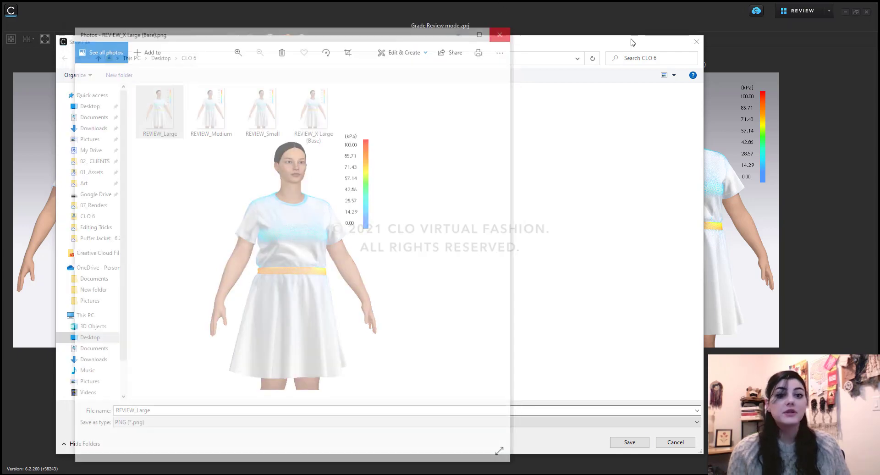
{"action": "left_click", "coordinate": [697, 41]}
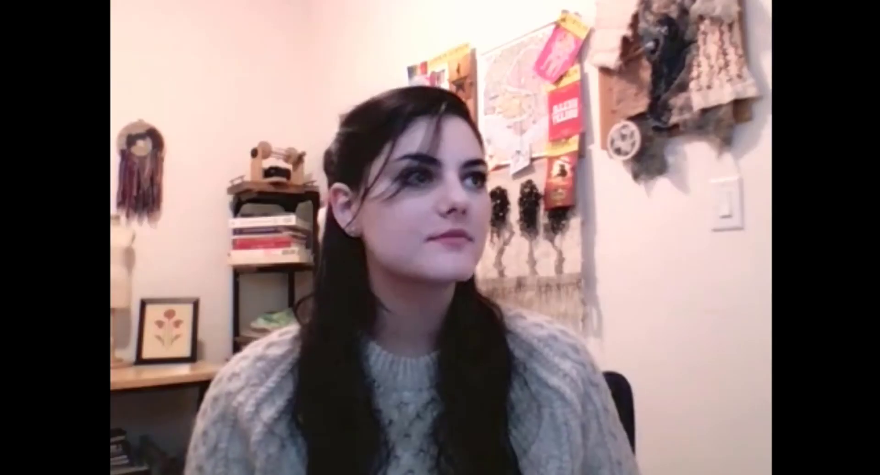